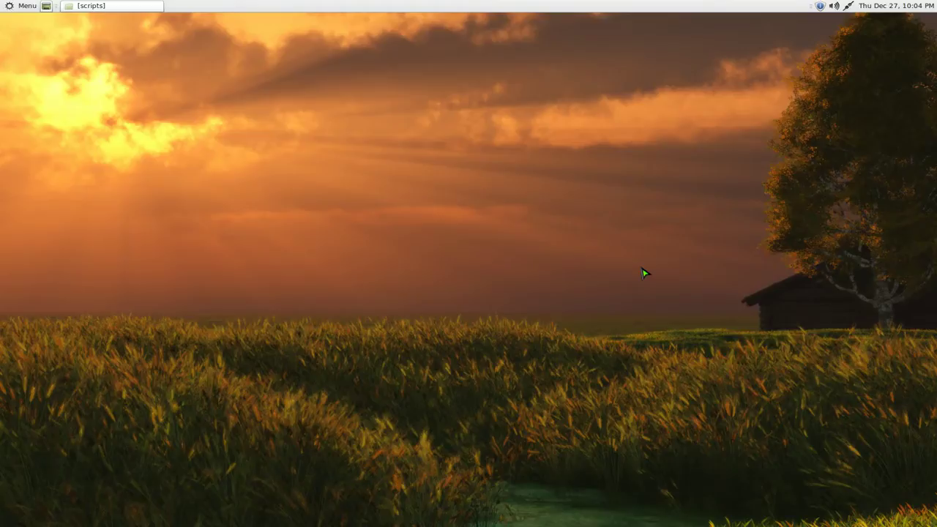
# Step: Launch mate-keybinding-properties from the Alt+F2 launcher by typing mate-ke
pyautogui.hotkey('alt', 'F2')
pyautogui.write('m')
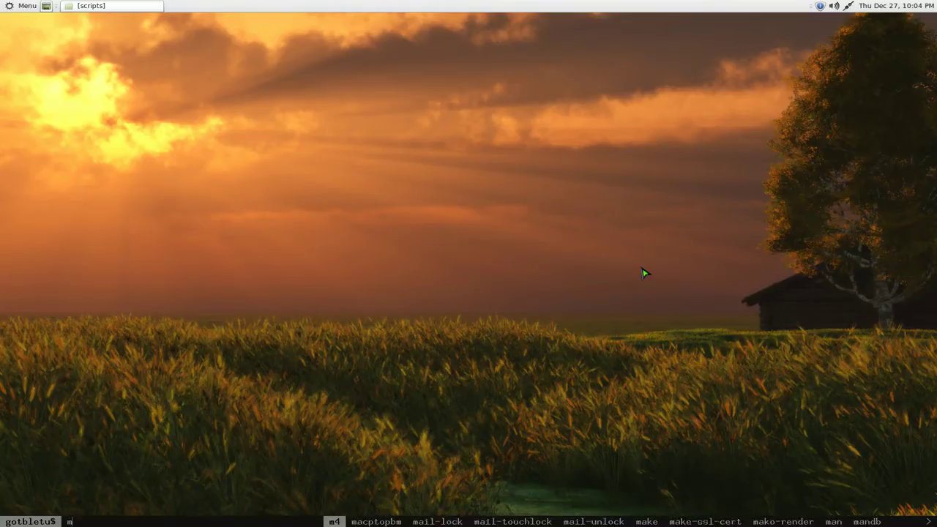
pyautogui.write('ate-ke')
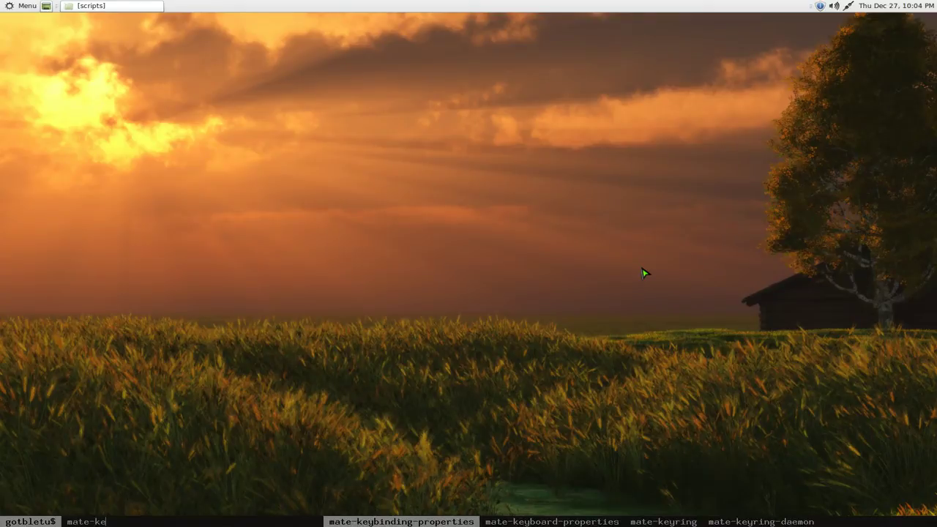
pyautogui.press('Return')
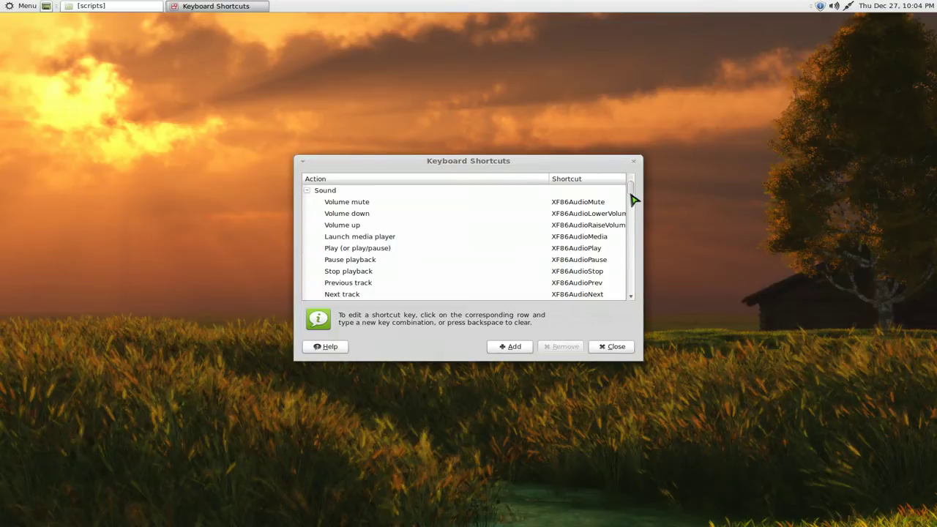
# Step: Open the 'wallpaper' custom shortcut's edit dialog and widen it to reveal the full command
pyautogui.moveTo(634, 199); pyautogui.dragTo(629, 301)
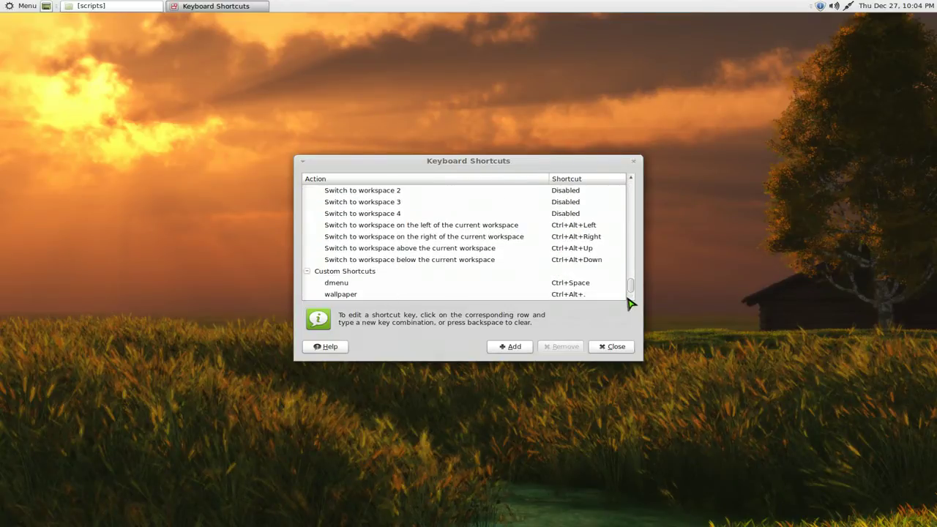
pyautogui.click(510, 346)
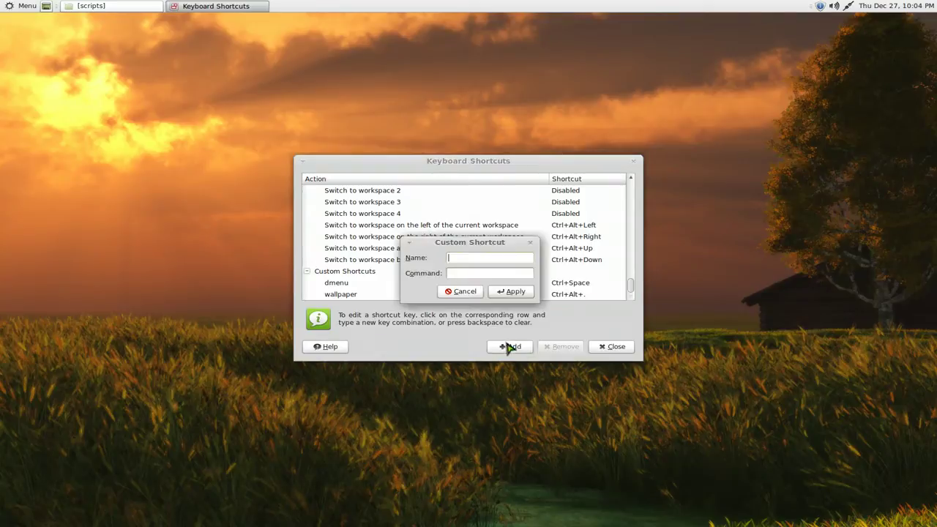
pyautogui.click(467, 293)
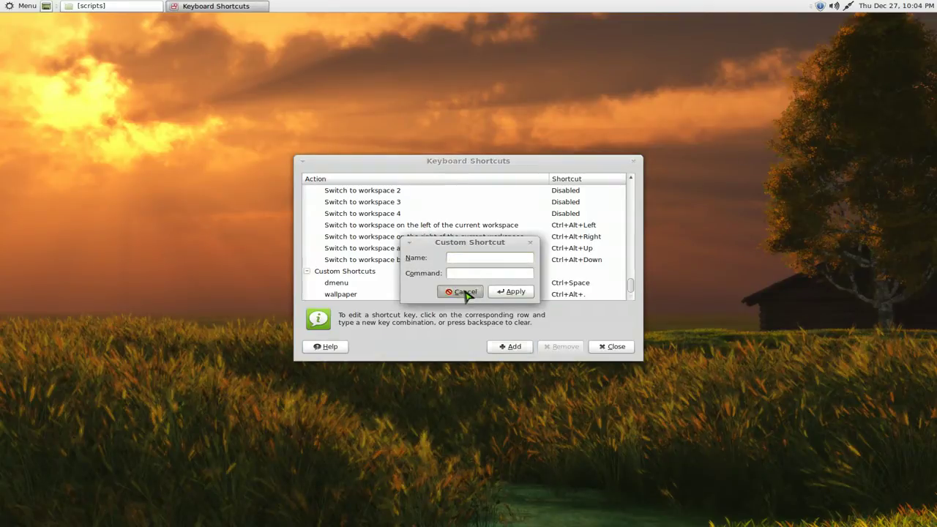
pyautogui.click(356, 271)
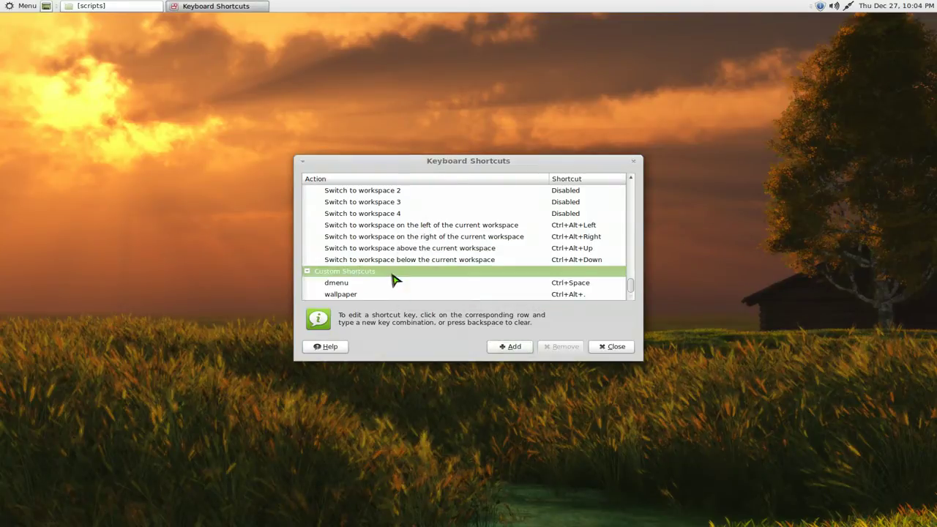
pyautogui.doubleClick(356, 297)
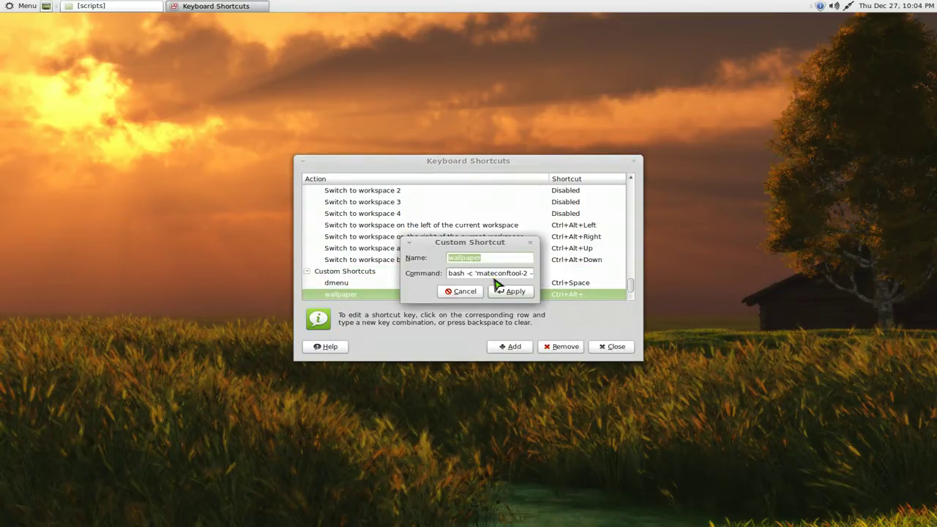
pyautogui.moveTo(540, 293); pyautogui.dragTo(930, 304)
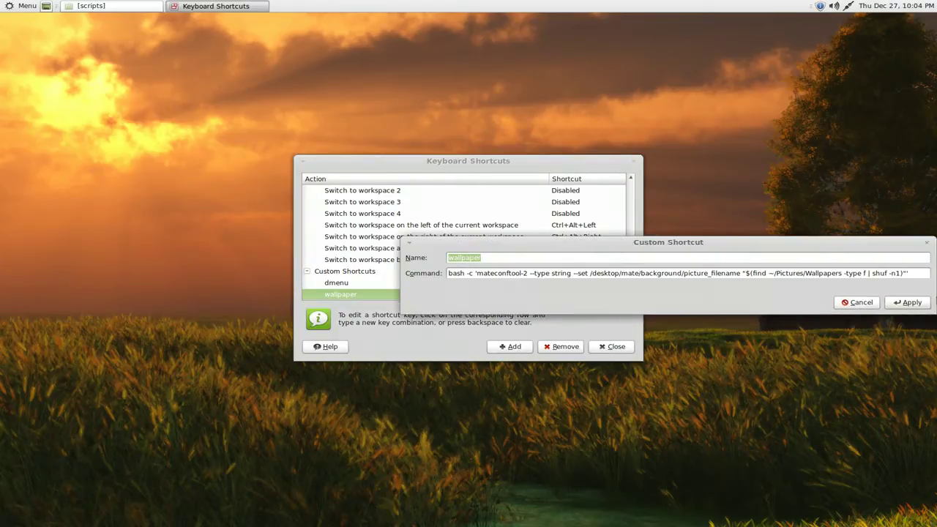
# Step: Move the dialog up and highlight 'bash -c' in the wallpaper command
pyautogui.moveTo(882, 251); pyautogui.dragTo(741, 98)
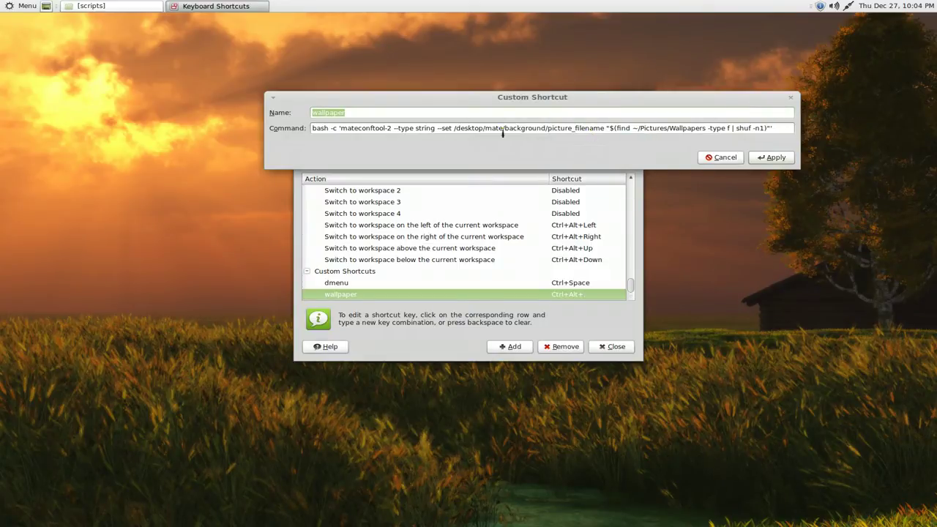
pyautogui.doubleClick(317, 130)
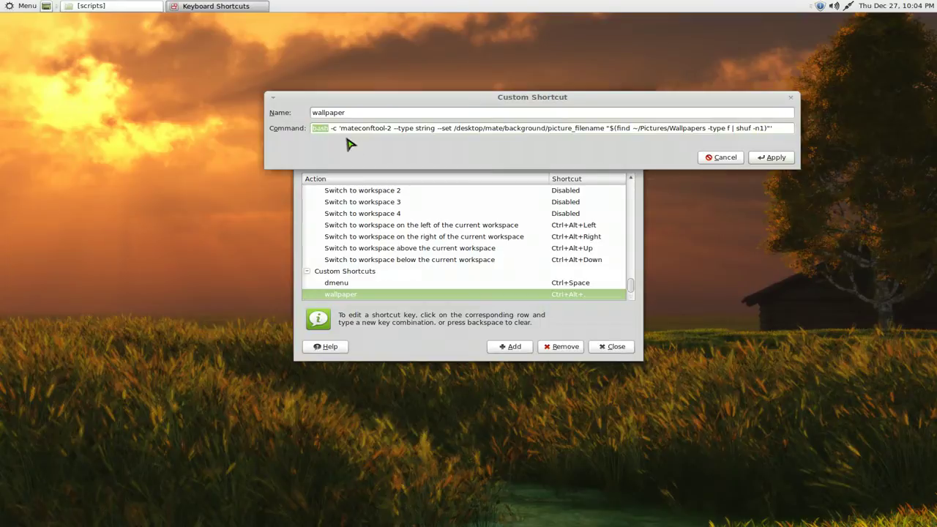
pyautogui.doubleClick(333, 130)
pyautogui.click(350, 130)
# Step: Highlight the ~/Pictures/Wallpapers path, then apply and close the dialog unchanged
pyautogui.moveTo(706, 130); pyautogui.dragTo(635, 130)
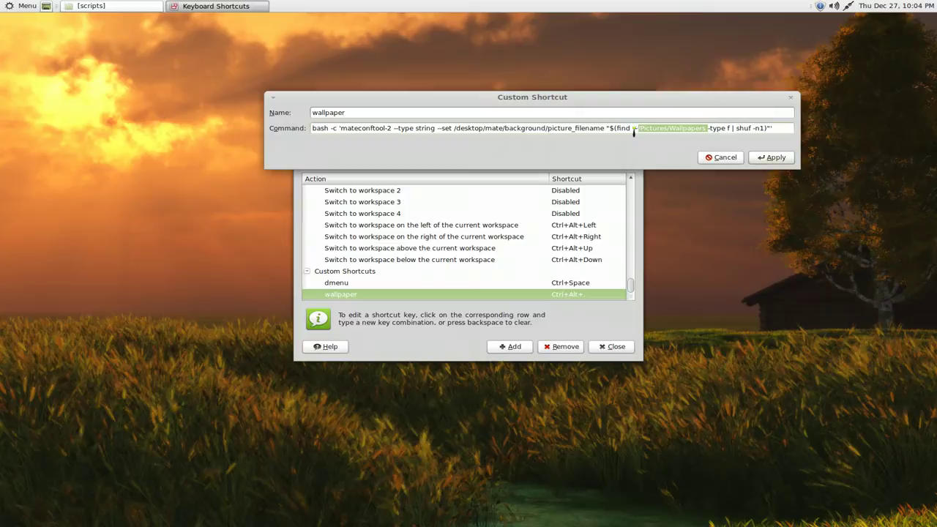
pyautogui.click(643, 130)
pyautogui.doubleClick(650, 130)
pyautogui.doubleClick(681, 130)
pyautogui.click(670, 132)
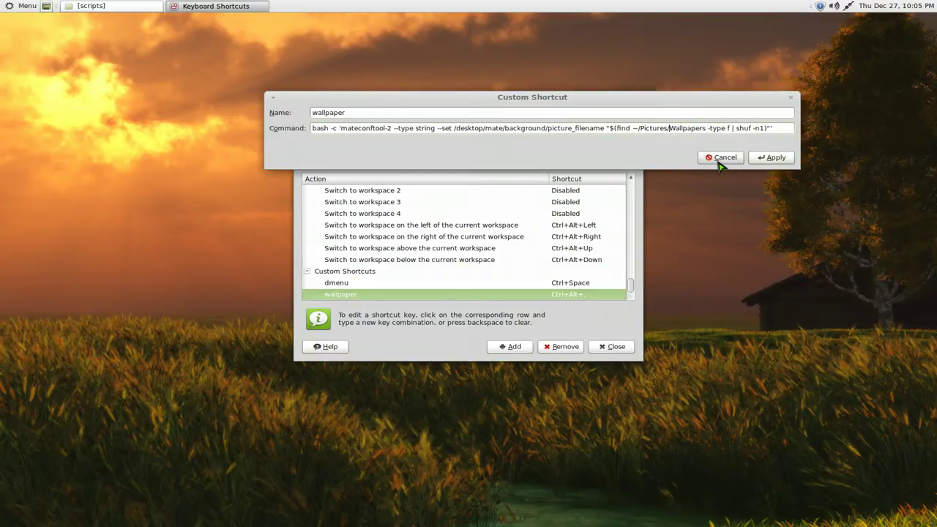
pyautogui.click(763, 161)
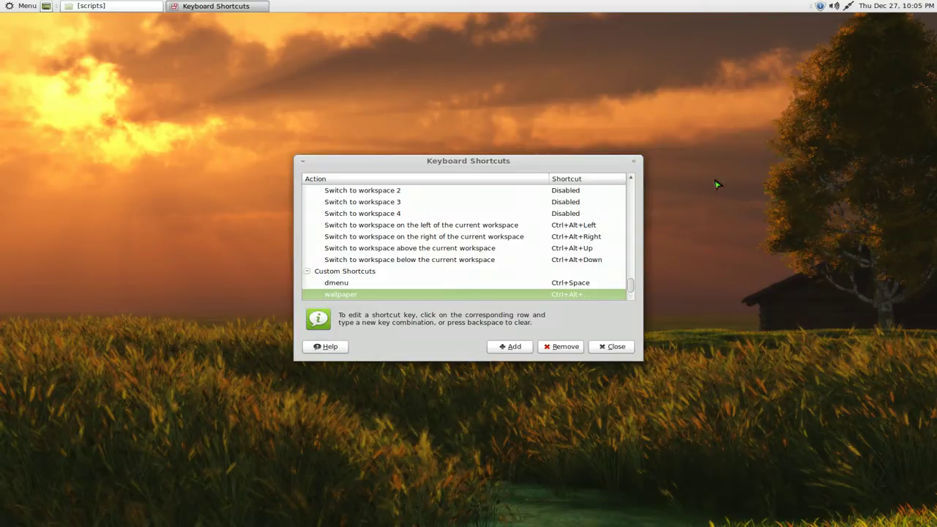
# Step: Rebind the wallpaper shortcut to Ctrl+Alt+W and close Keyboard Shortcuts
pyautogui.click(580, 296)
pyautogui.hotkey('ctrl', 'alt', 'w')
pyautogui.click(609, 347)
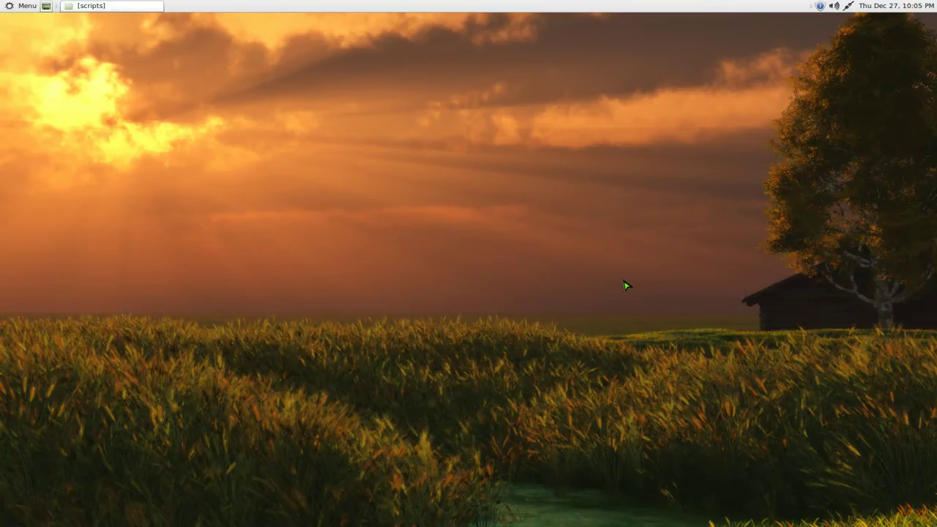
# Step: Press Ctrl+Alt+W repeatedly until the lighthouse-and-breakwater wallpaper appears
pyautogui.hotkey('ctrl', 'alt', 'w')
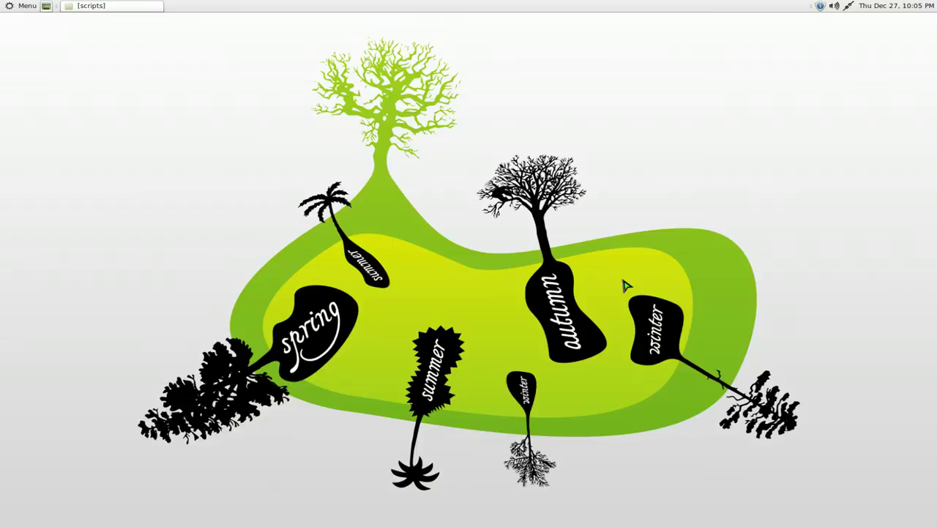
pyautogui.hotkey('ctrl', 'alt', 'w')
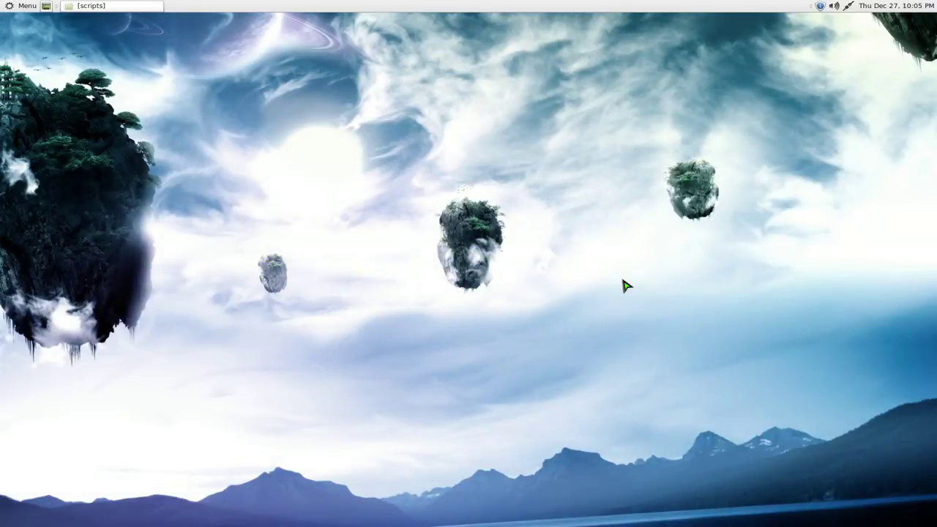
pyautogui.hotkey('ctrl', 'alt', 'w')
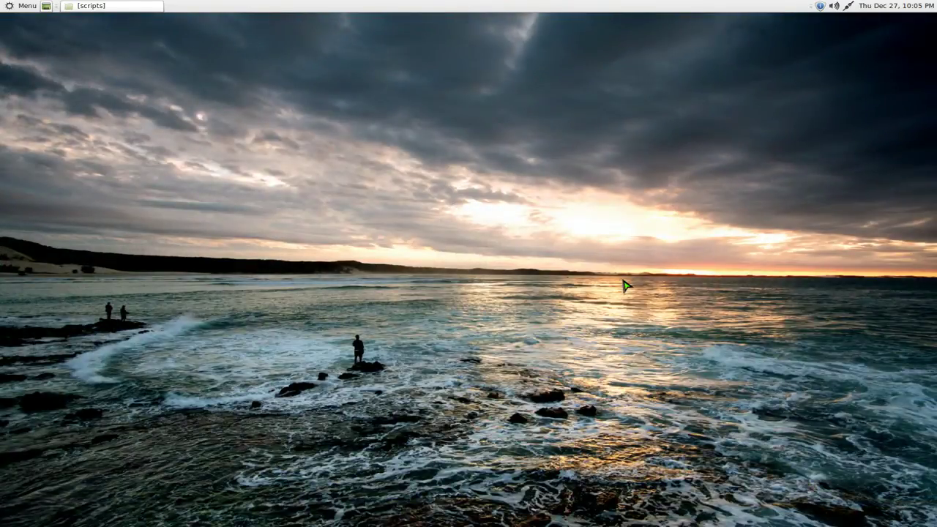
pyautogui.hotkey('ctrl', 'alt', 'w')
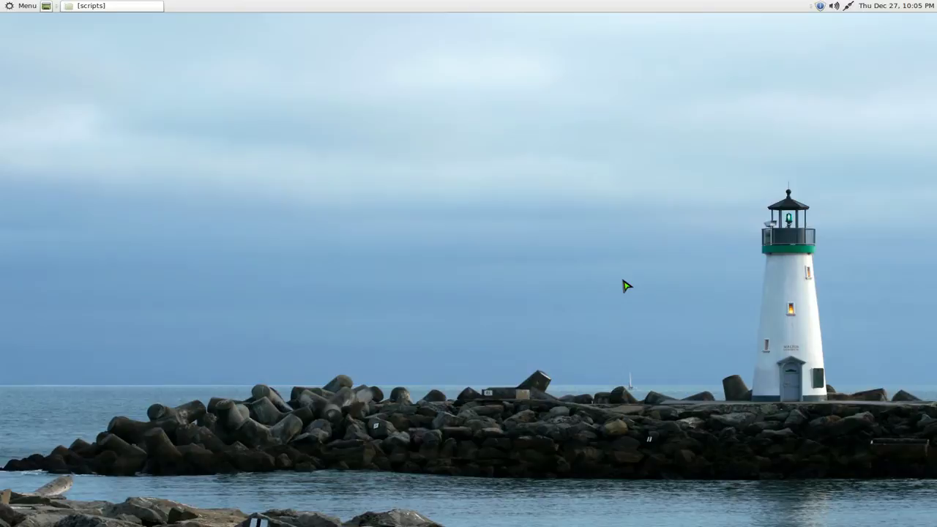
# Step: Restore the scripts folder window and dismiss its context menu without creating a file
pyautogui.click(151, 6)
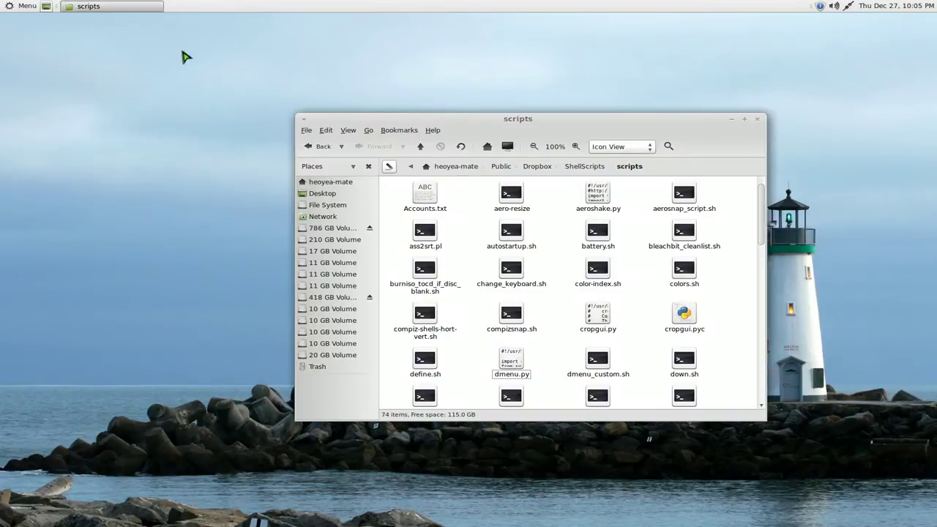
pyautogui.rightClick(463, 247)
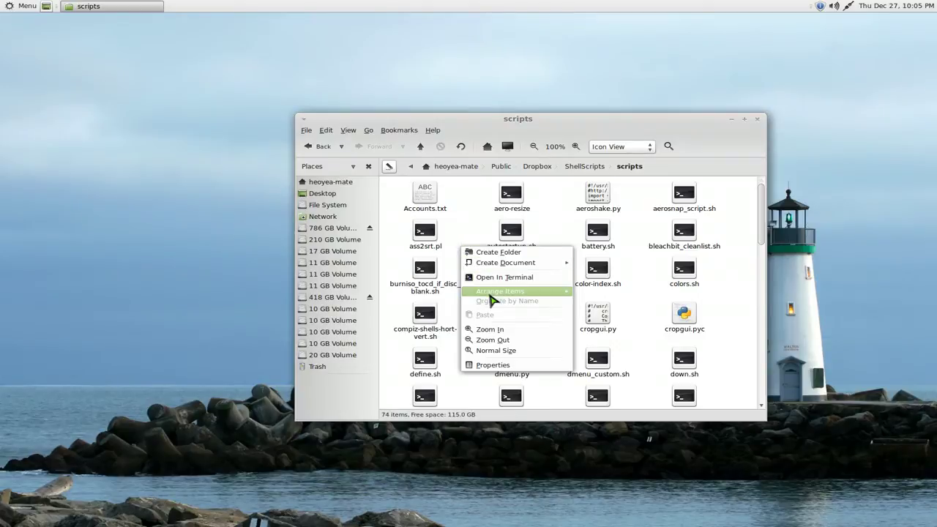
pyautogui.moveTo(533, 267)
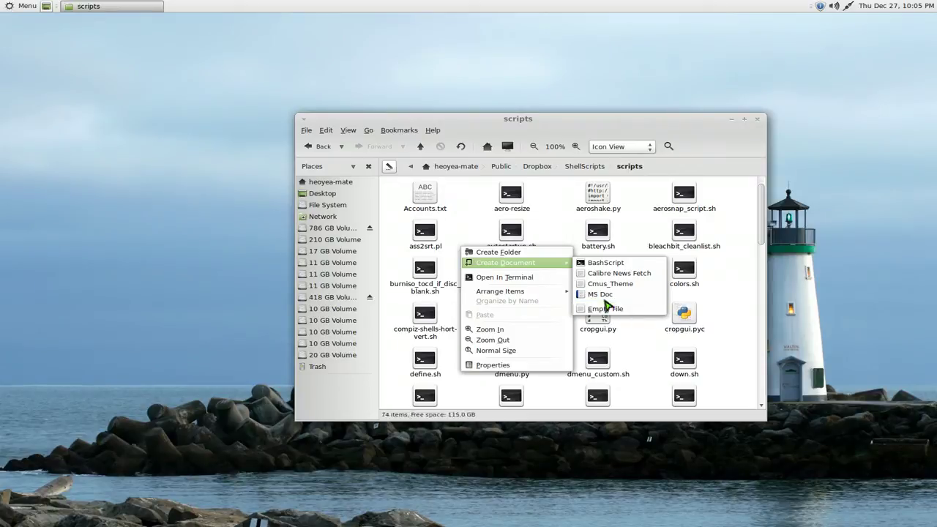
pyautogui.click(564, 229)
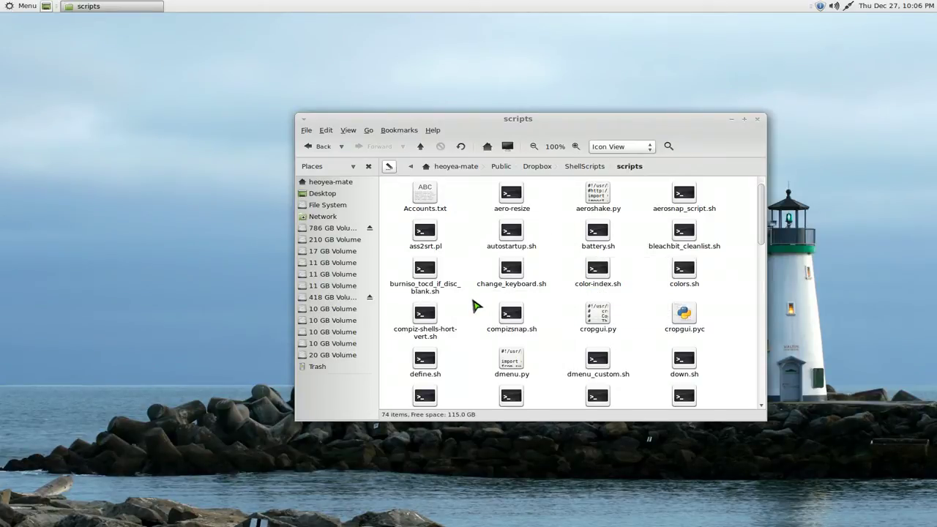
# Step: Locate mate-wallpaper-changer.sh and double-click it to get the run-or-display prompt
pyautogui.scroll(-3, 473, 310)
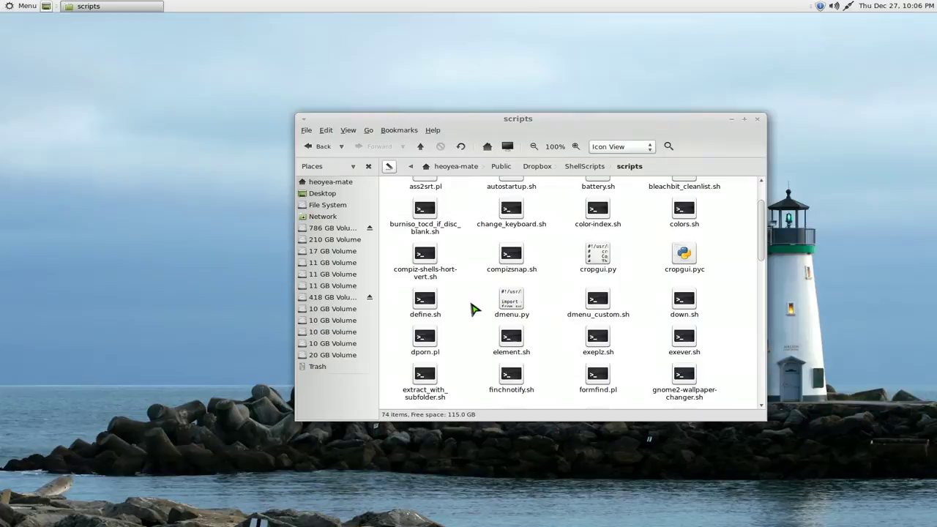
pyautogui.scroll(2, 475, 308)
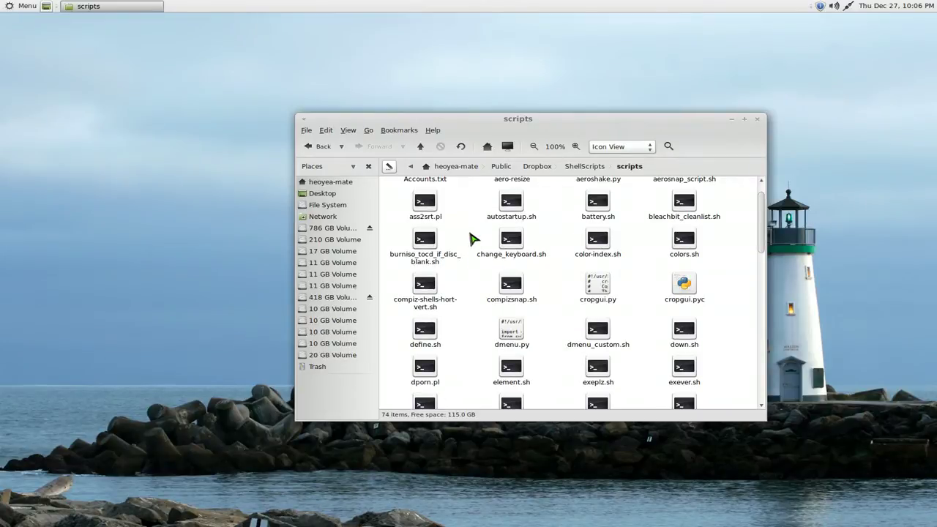
pyautogui.write('ma')
pyautogui.click(638, 369)
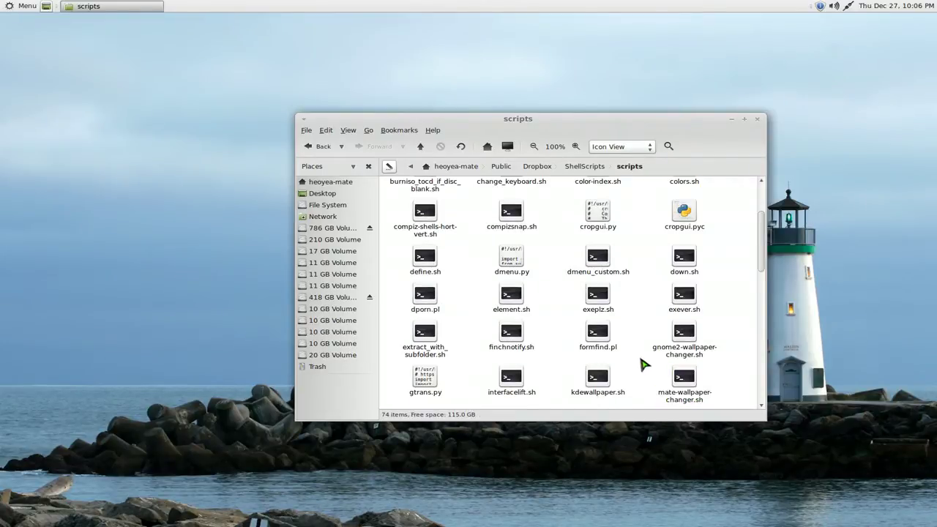
pyautogui.scroll(-1, 648, 362)
pyautogui.click(688, 320)
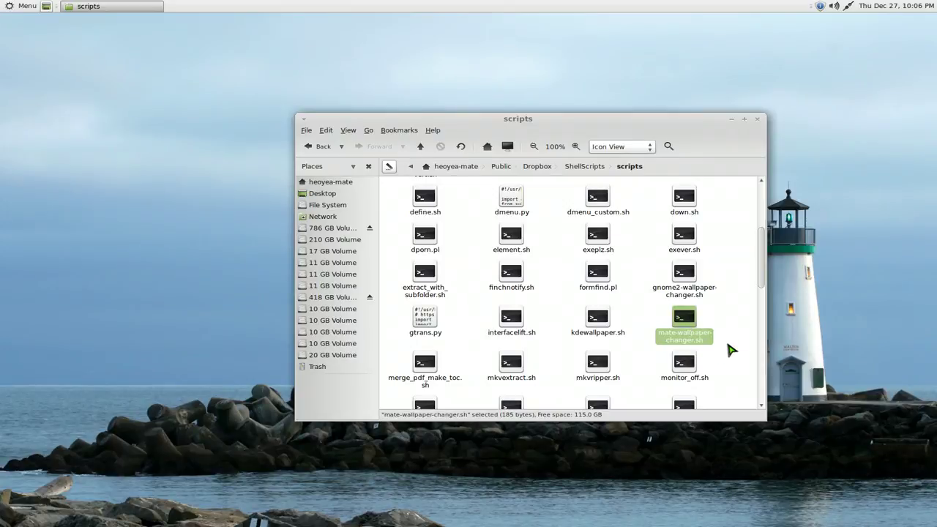
pyautogui.doubleClick(692, 323)
# Step: Display the script in Pluma and highlight the #!/bin/bash and 'while true; do' lines
pyautogui.click(501, 308)
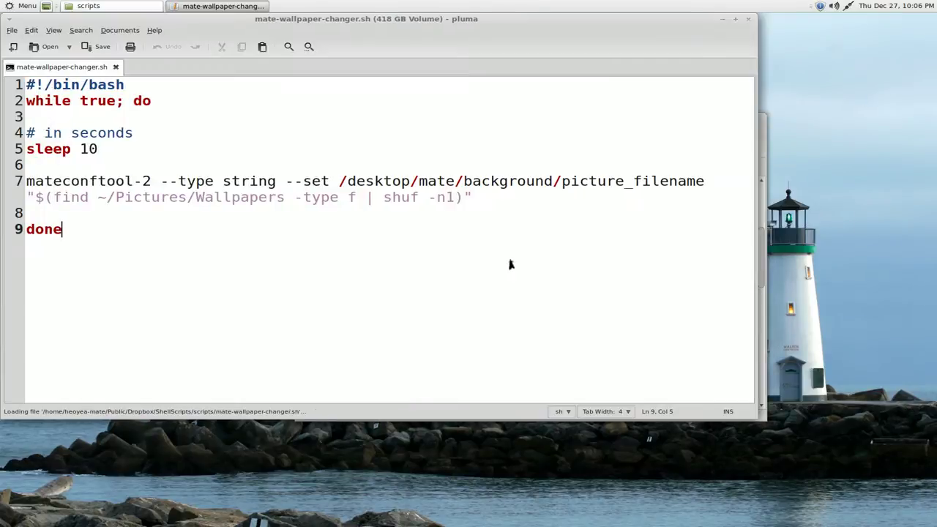
pyautogui.moveTo(412, 19); pyautogui.dragTo(550, 69)
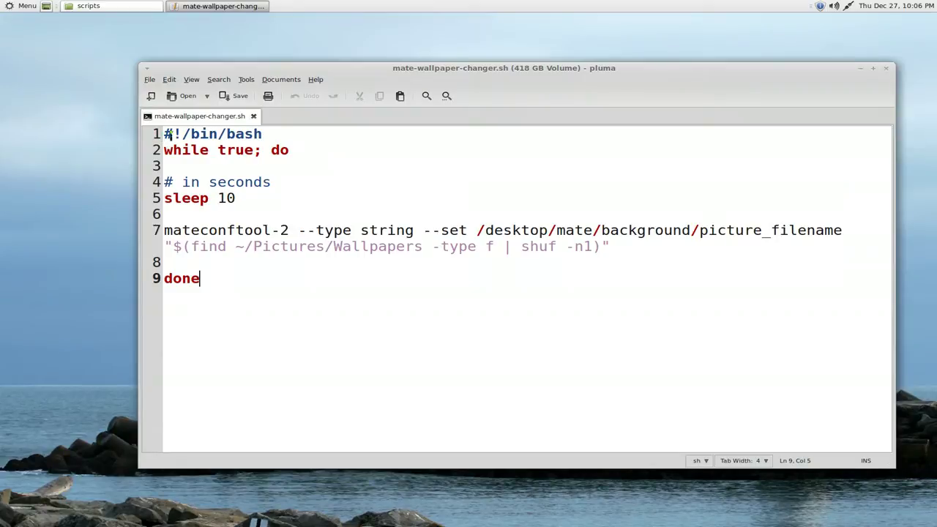
pyautogui.moveTo(168, 134); pyautogui.dragTo(262, 135)
pyautogui.click(245, 151)
pyautogui.moveTo(253, 150); pyautogui.dragTo(133, 152)
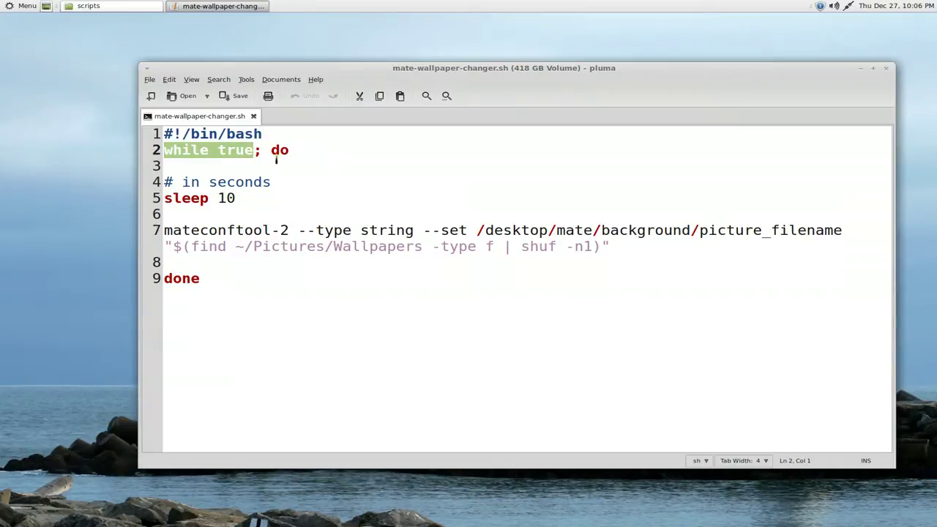
pyautogui.moveTo(271, 151); pyautogui.dragTo(285, 156)
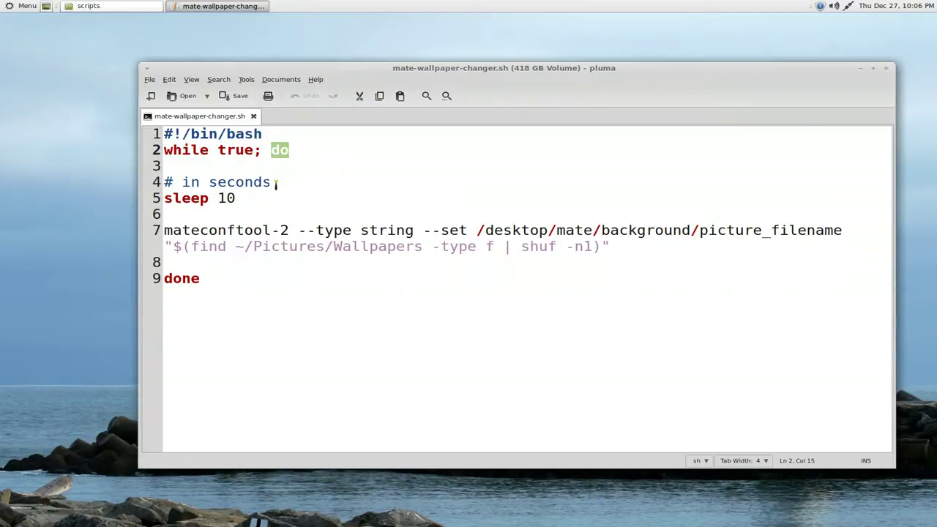
# Step: Highlight the 'sleep 10' line and the mateconftool-2 command line
pyautogui.moveTo(236, 197); pyautogui.dragTo(157, 182)
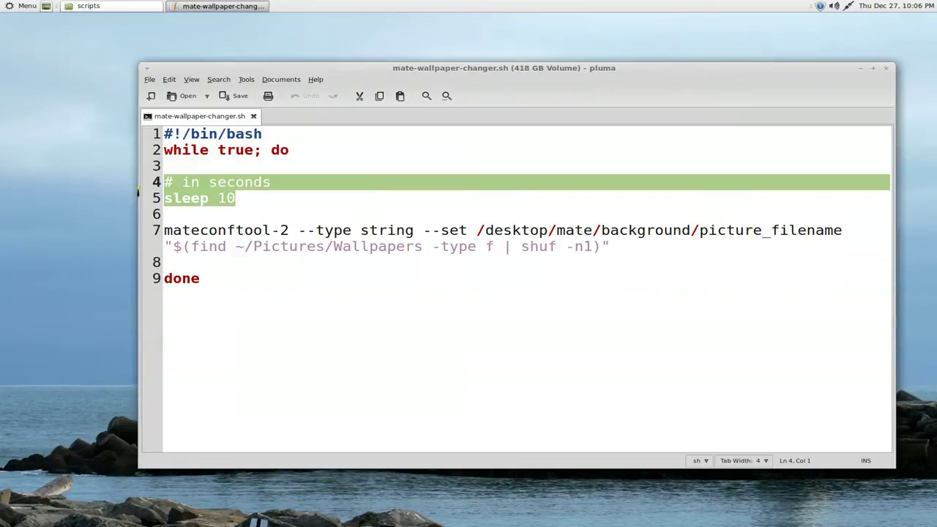
pyautogui.click(250, 202)
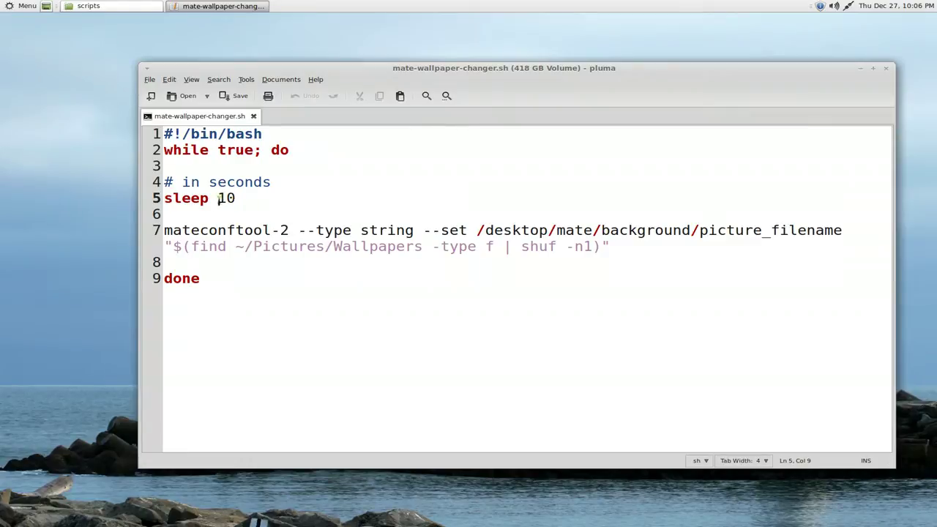
pyautogui.moveTo(217, 199); pyautogui.dragTo(247, 197)
pyautogui.click(252, 197)
pyautogui.moveTo(169, 232); pyautogui.dragTo(690, 251)
pyautogui.click(661, 266)
# Step: Highlight the ~/Pictures/Wallpapers path and 'done', then save the script
pyautogui.moveTo(423, 247); pyautogui.dragTo(236, 247)
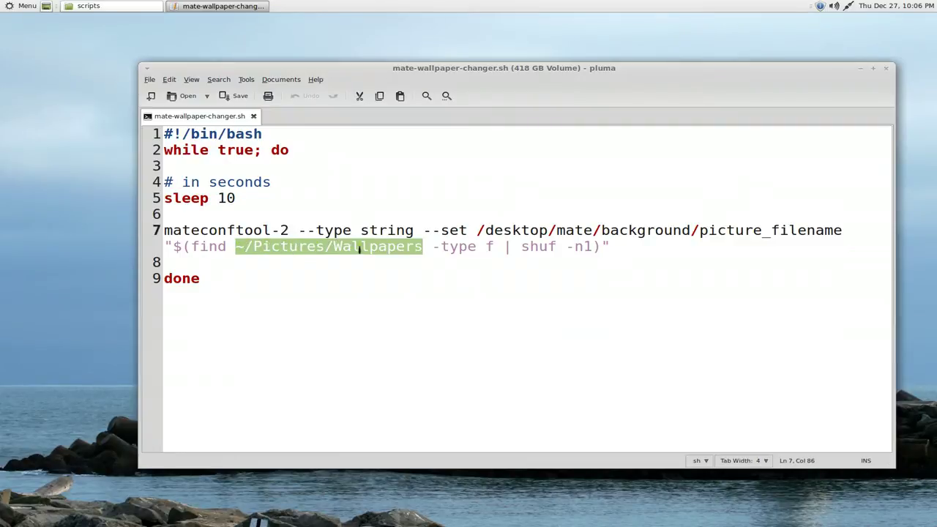
pyautogui.moveTo(244, 247); pyautogui.dragTo(422, 247)
pyautogui.click(404, 247)
pyautogui.doubleClick(202, 279)
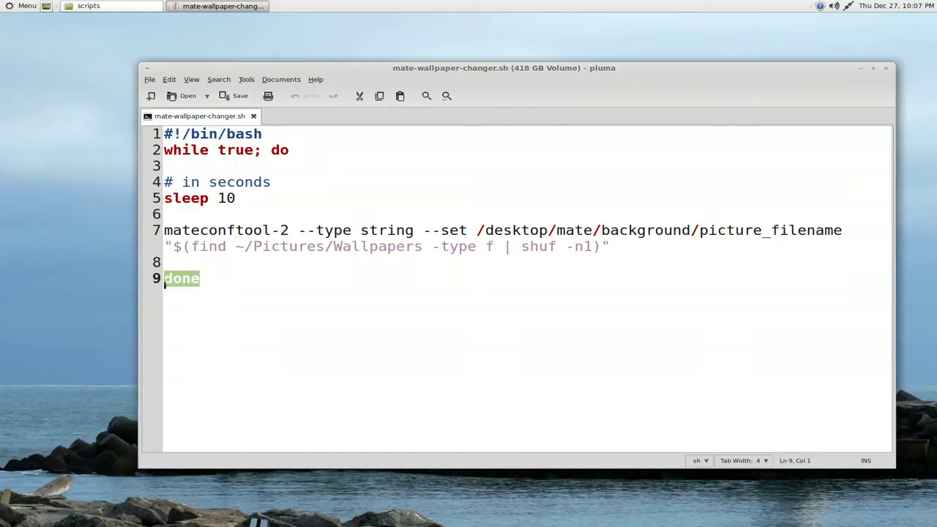
pyautogui.click(280, 278)
pyautogui.click(235, 96)
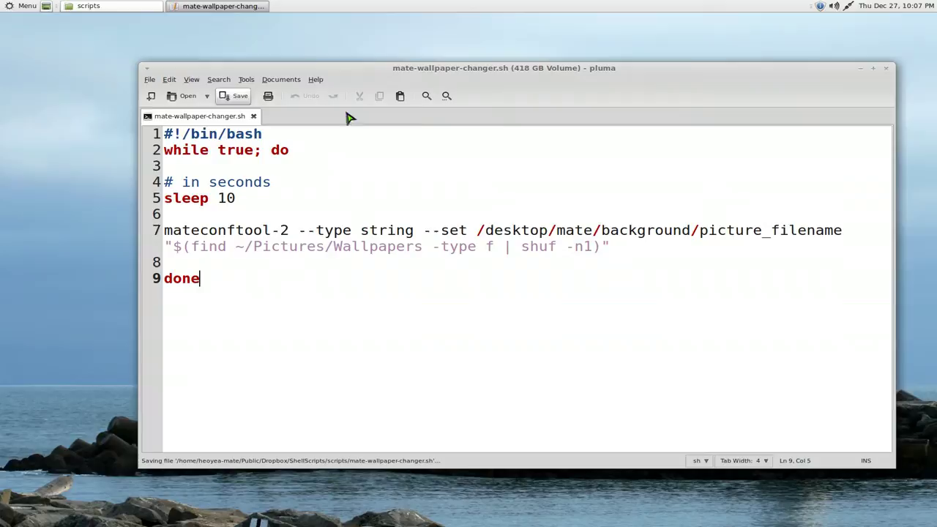
# Step: Minimize Pluma, drop down the terminal, switch to tmux window 2 and list the home folder
pyautogui.click(864, 72)
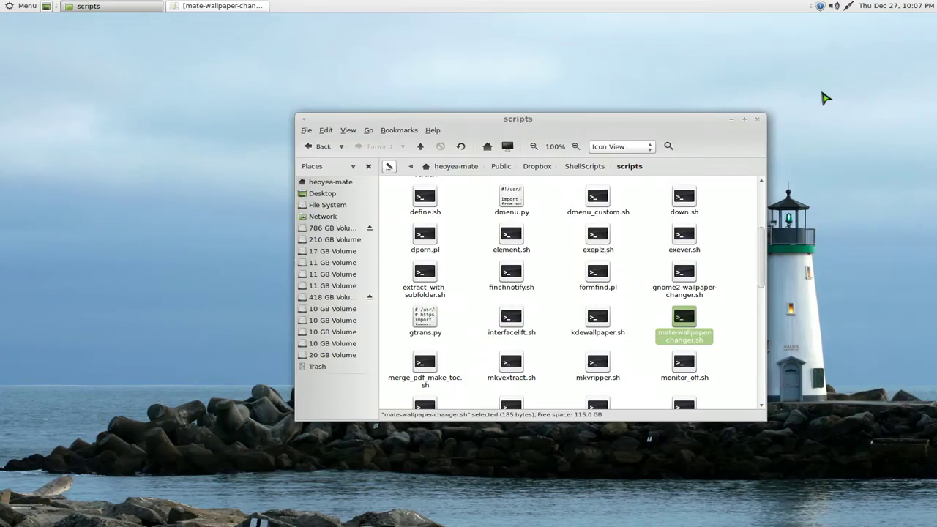
pyautogui.press('F12')
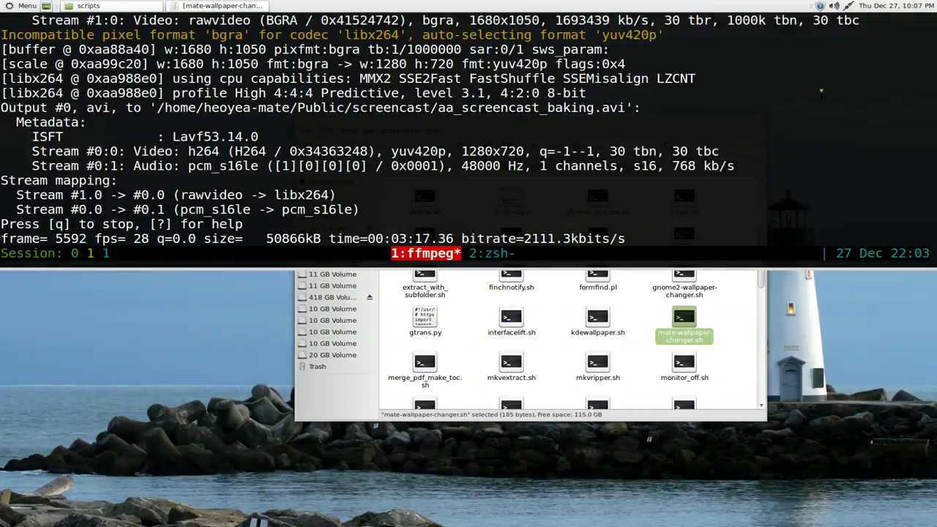
pyautogui.hotkey('ctrl', 'b')
pyautogui.press('2')
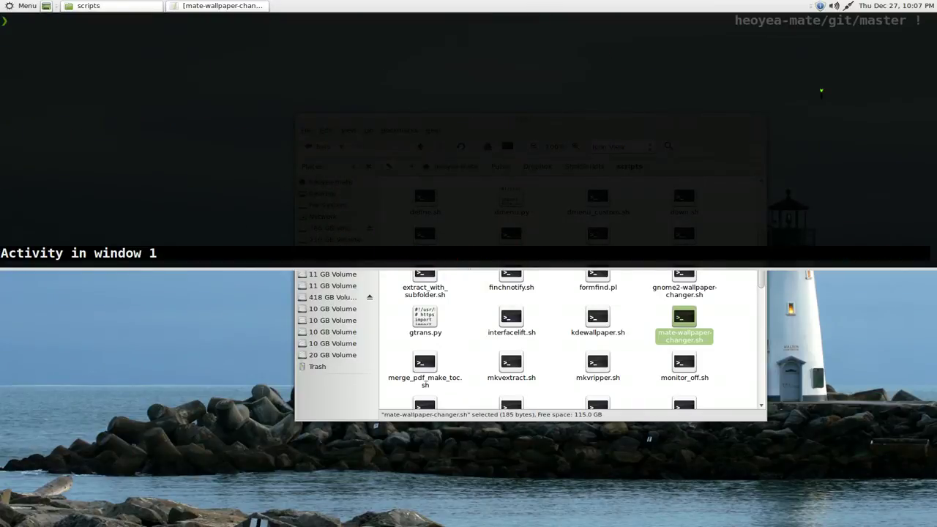
pyautogui.write('ls')
pyautogui.press('Return')
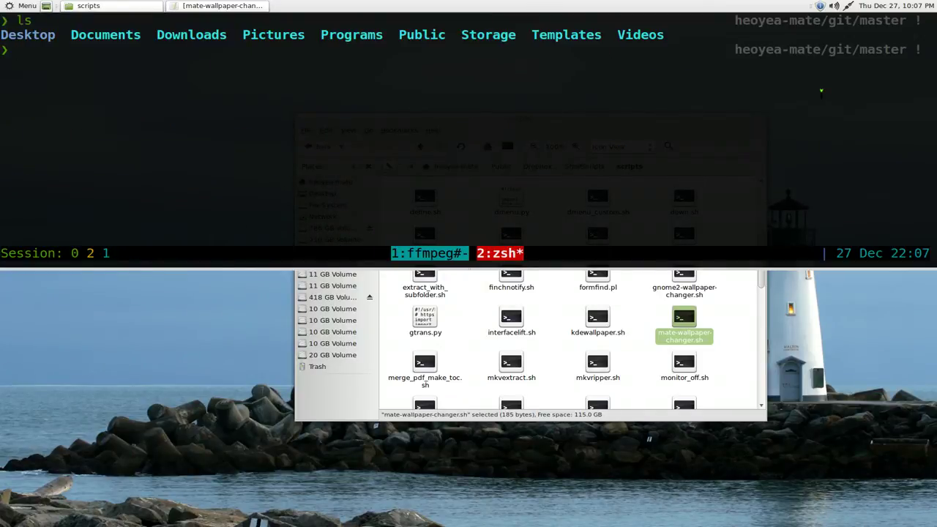
# Step: Jump to the scripts folder with 'z scrip', list it, run ./mate-wallpaper-changer.sh, then hide the terminal
pyautogui.write('z scrip')
pyautogui.press('Return')
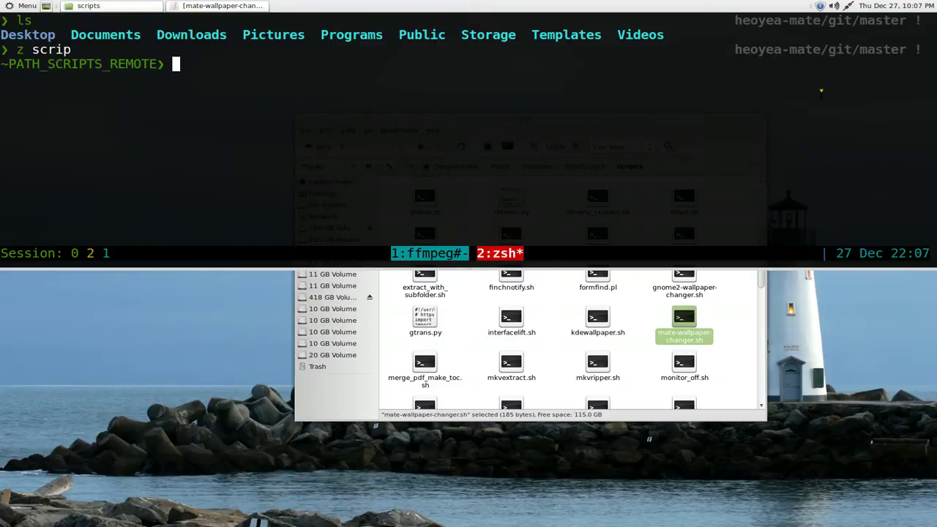
pyautogui.write('ls')
pyautogui.press('Return')
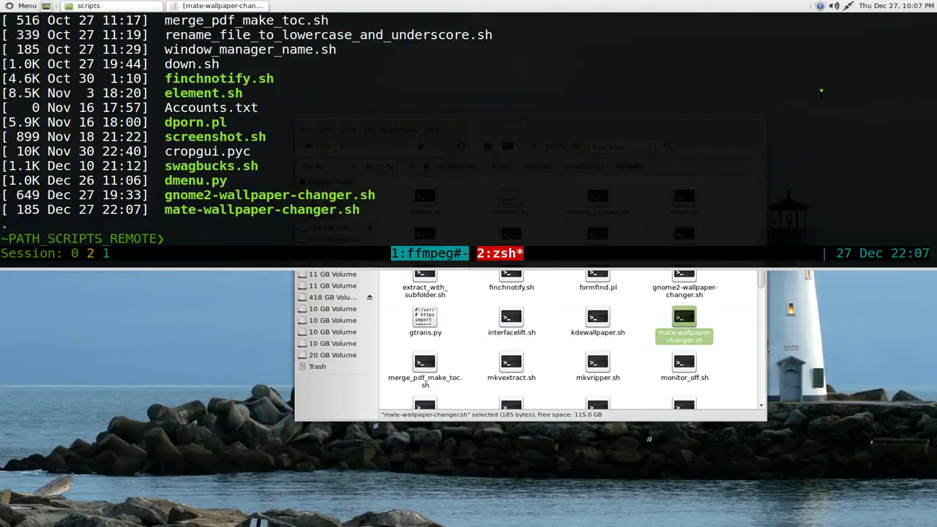
pyautogui.write('./ma')
pyautogui.press('Tab')
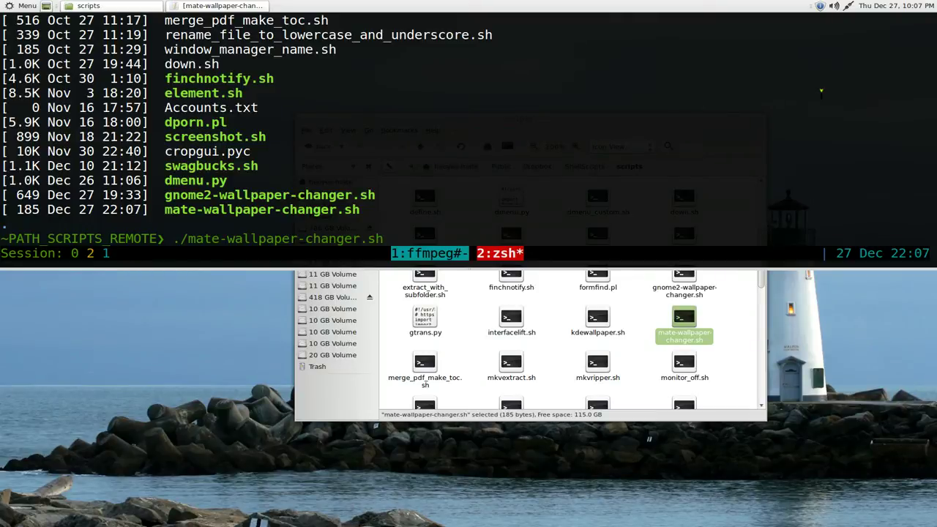
pyautogui.press('Return')
pyautogui.press('F12')
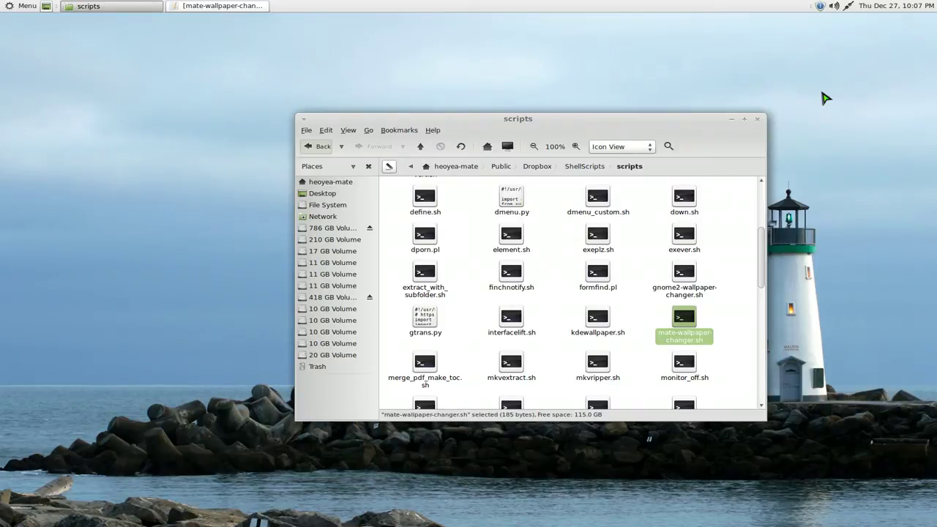
# Step: Interrupt the foreground script with Ctrl+C and rerun './mate-wallpaper-changer.sh &' in the background
pyautogui.click(139, 7)
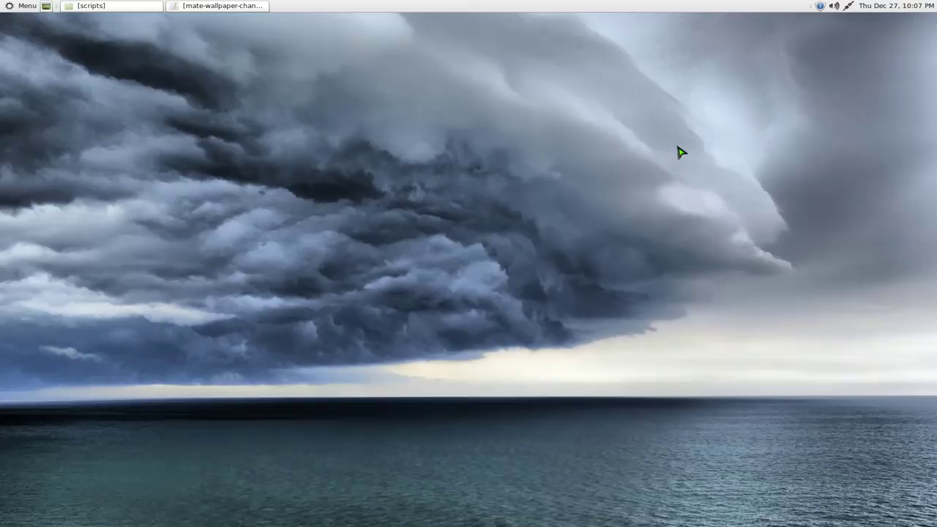
pyautogui.press('F12')
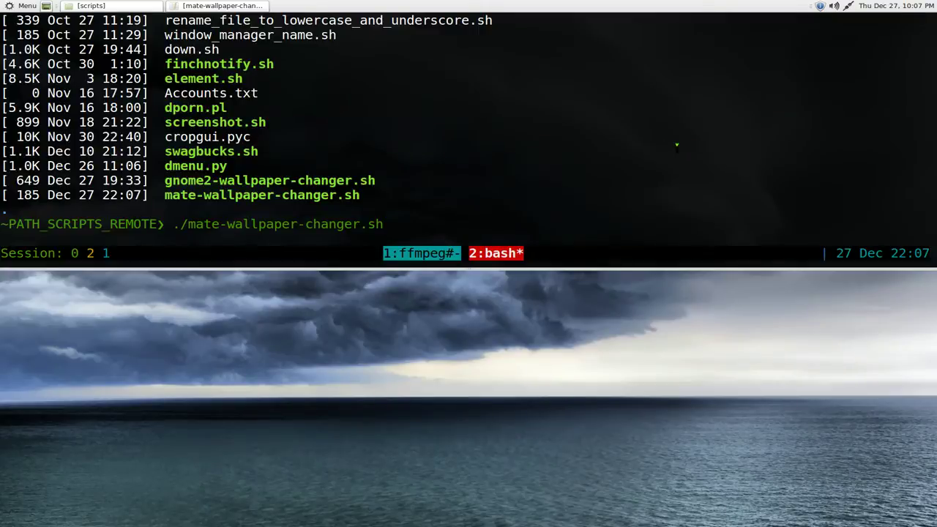
pyautogui.hotkey('ctrl', 'c')
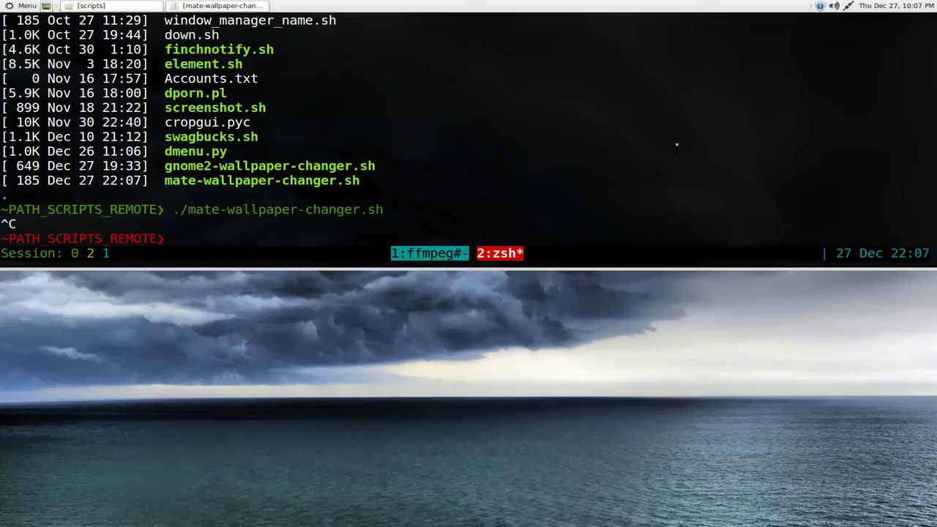
pyautogui.press('Up')
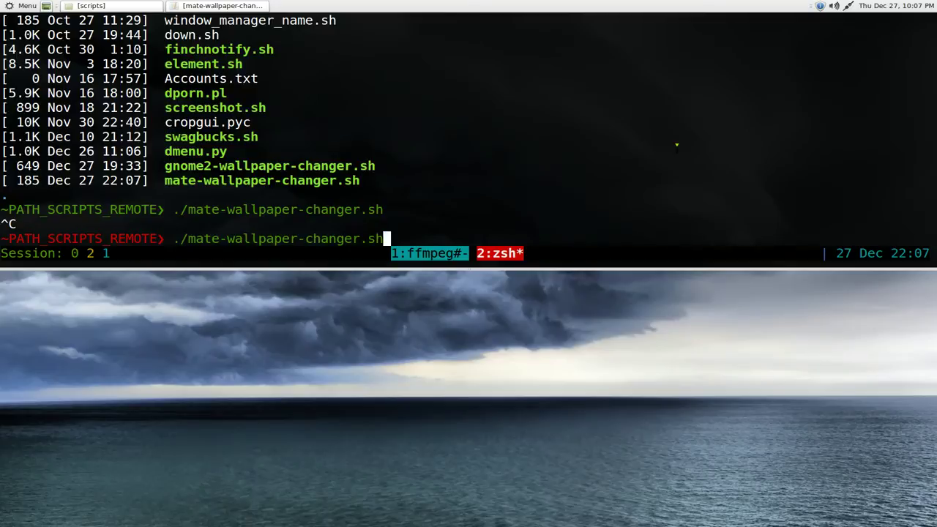
pyautogui.write('&')
pyautogui.press('Return')
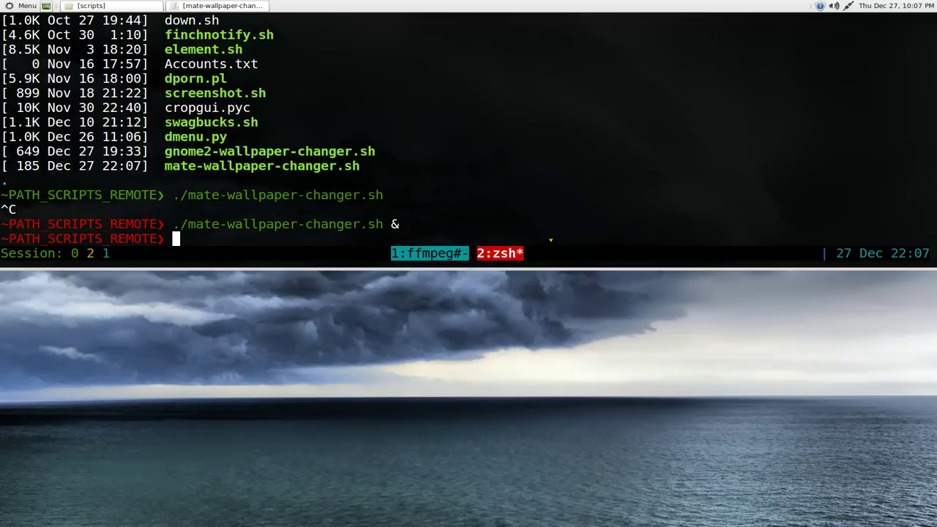
# Step: Open Startup Applications Preferences via a menu search for 'start' and enlarge the window
pyautogui.click(597, 275)
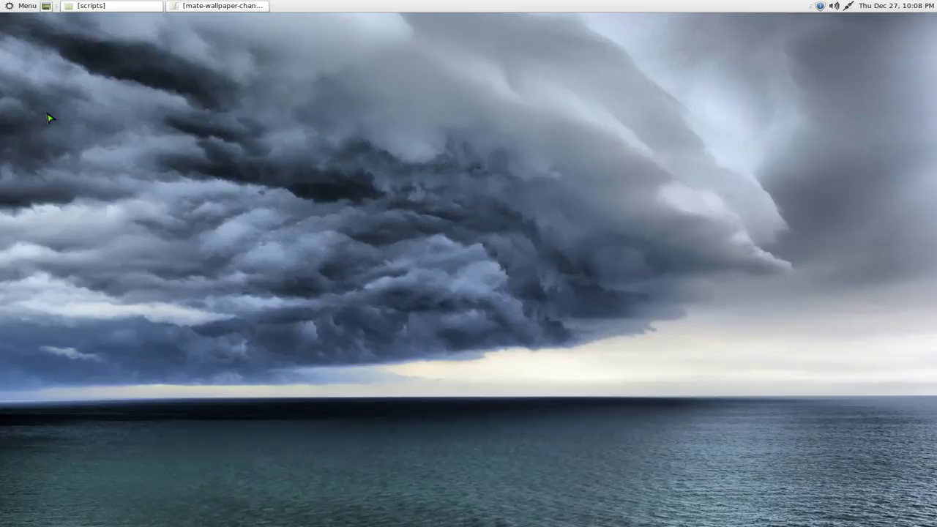
pyautogui.click(9, 8)
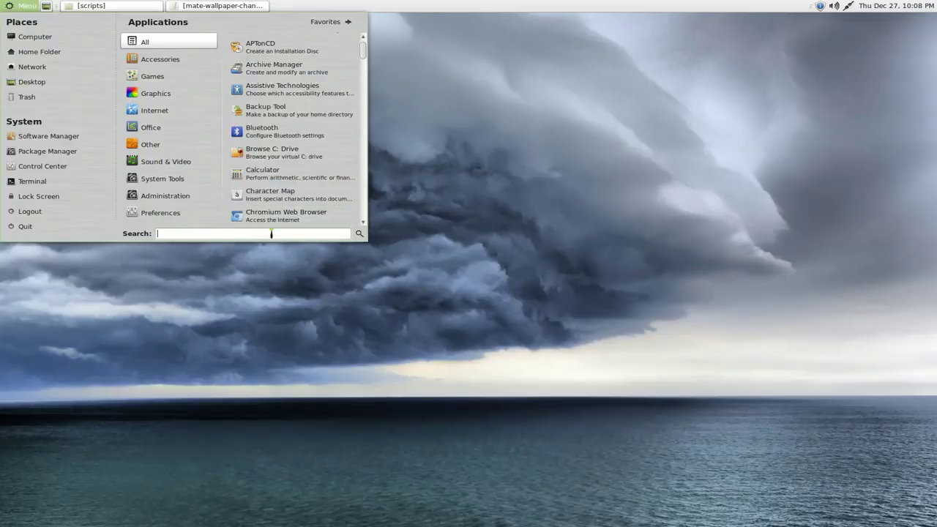
pyautogui.write('start')
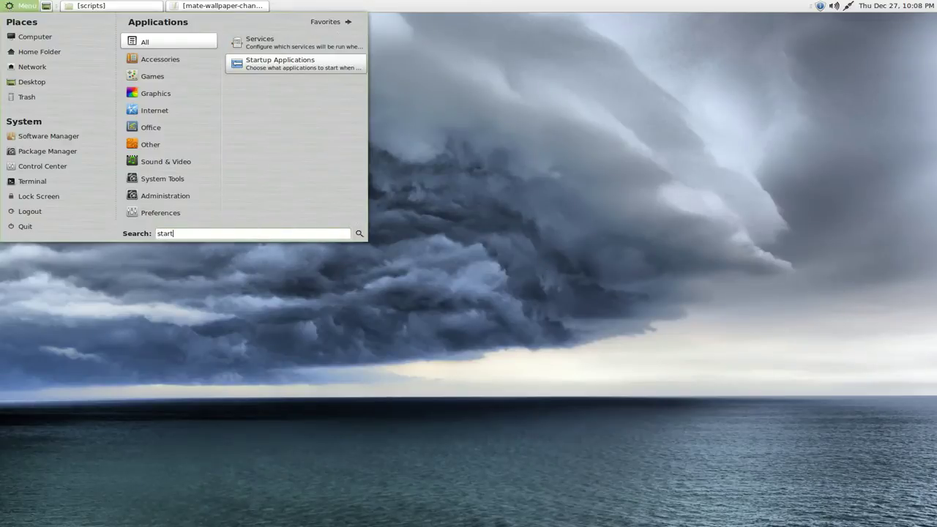
pyautogui.click(301, 69)
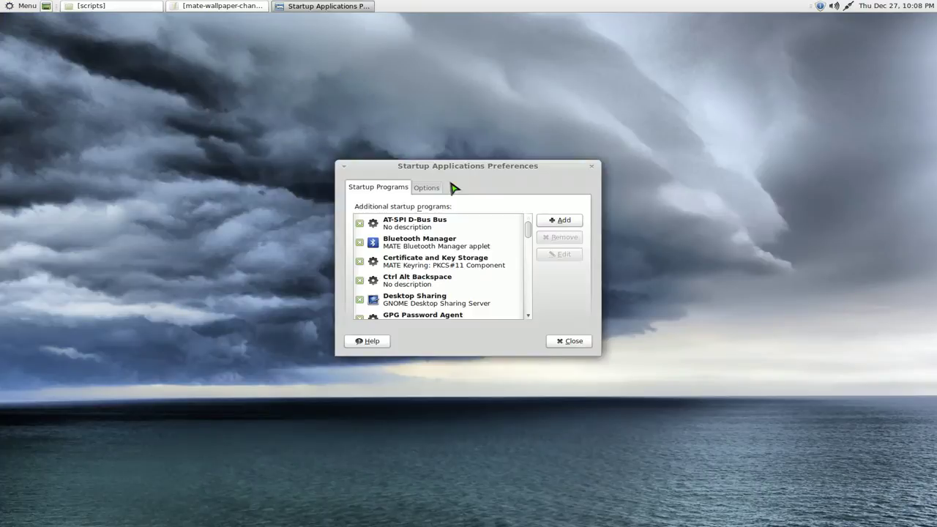
pyautogui.moveTo(557, 318); pyautogui.dragTo(696, 412)
# Step: Add a startup program named 'Wallpaper' whose command is the mate-wallpaper-changer.sh script
pyautogui.click(688, 223)
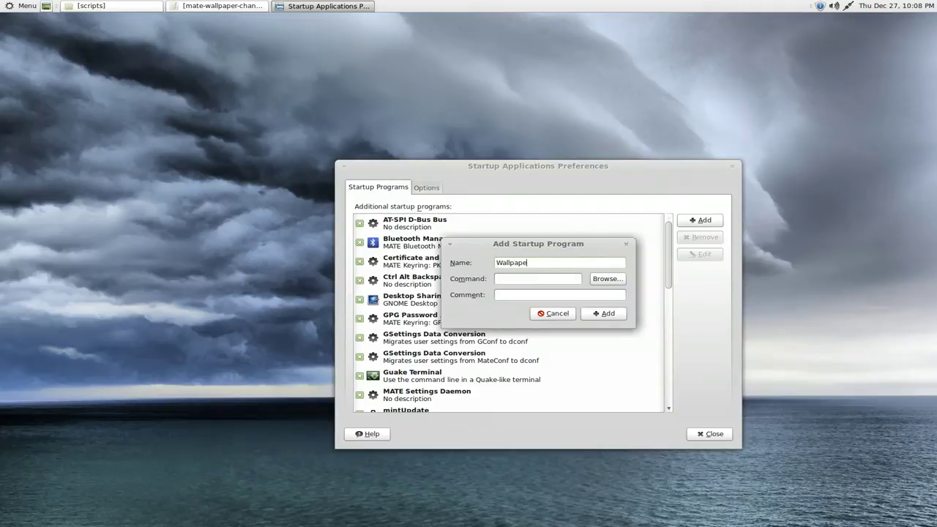
pyautogui.write('Wallpaper')
pyautogui.click(550, 280)
pyautogui.click(612, 282)
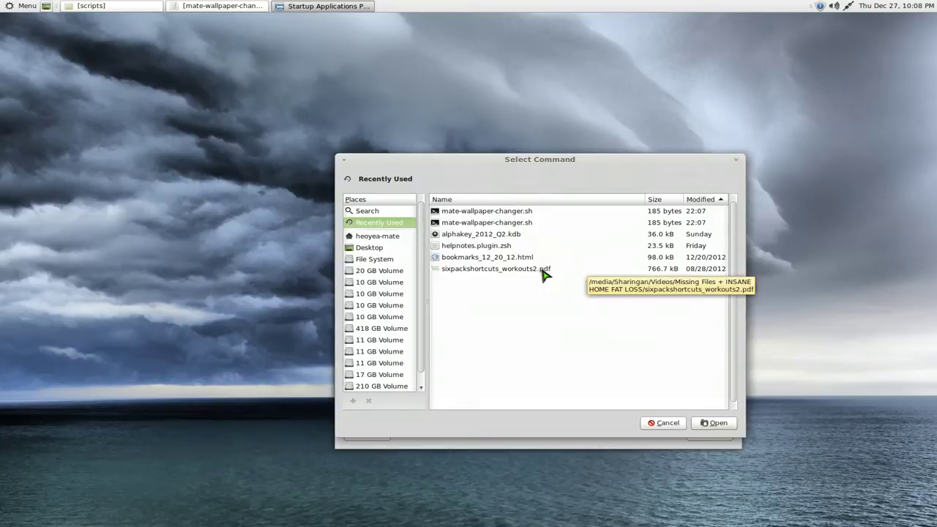
pyautogui.click(489, 225)
pyautogui.click(716, 423)
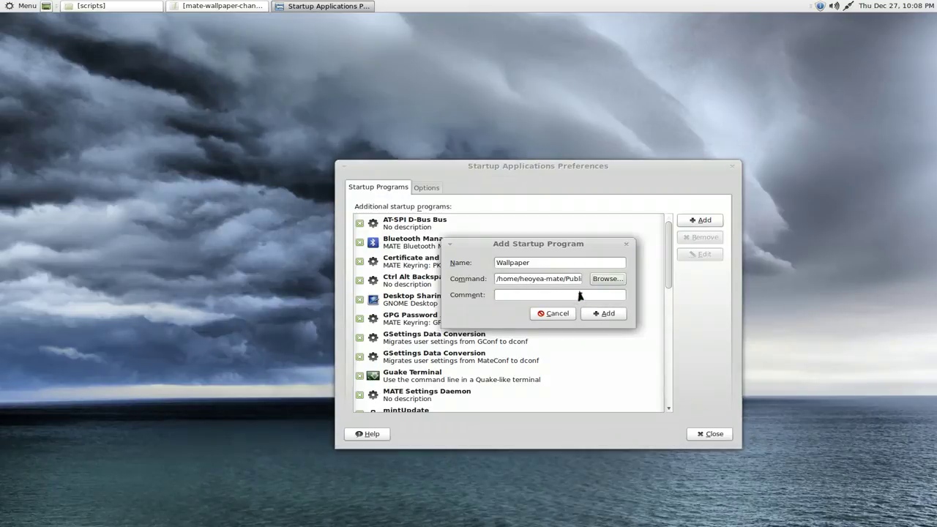
pyautogui.click(575, 297)
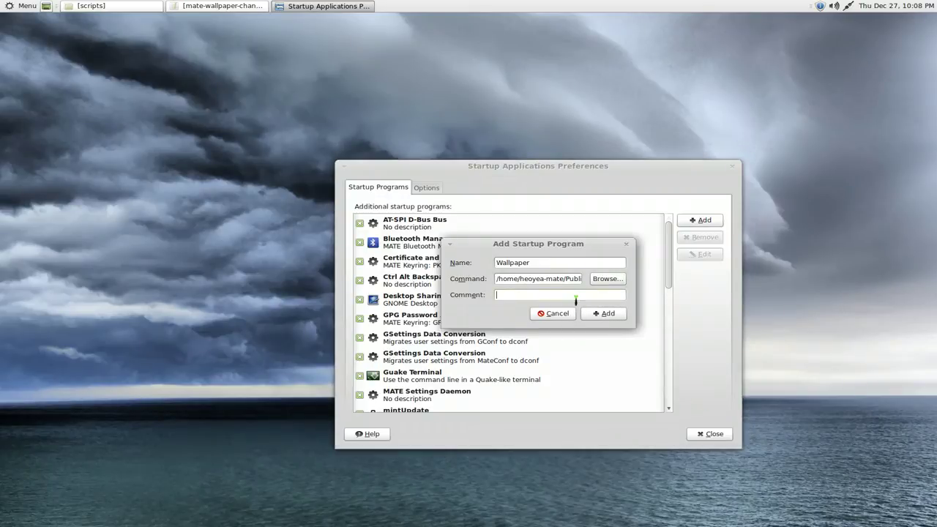
pyautogui.click(619, 318)
# Step: Check the new Wallpaper entry in the list and close the preferences
pyautogui.click(668, 355)
pyautogui.click(668, 357)
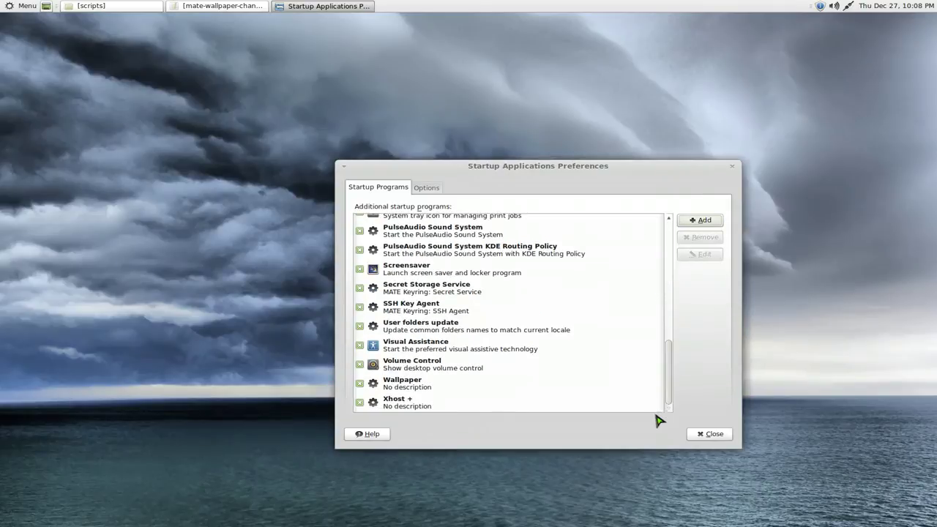
pyautogui.click(422, 381)
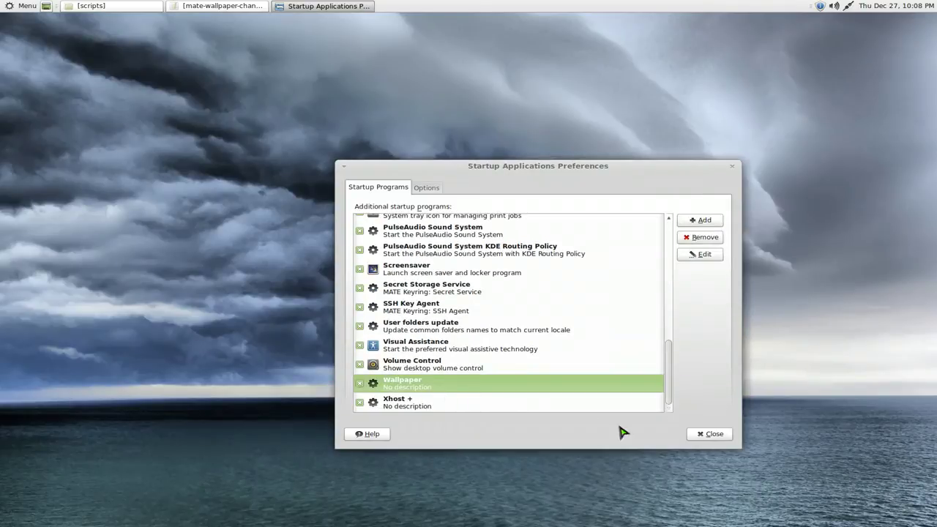
pyautogui.click(712, 435)
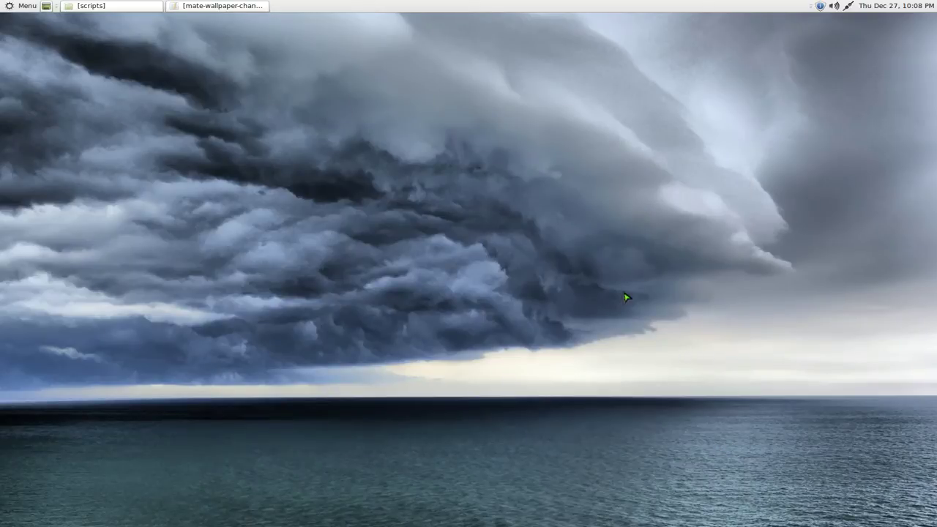
# Step: Restore the script in Pluma, then close the editor
pyautogui.click(238, 6)
pyautogui.click(627, 179)
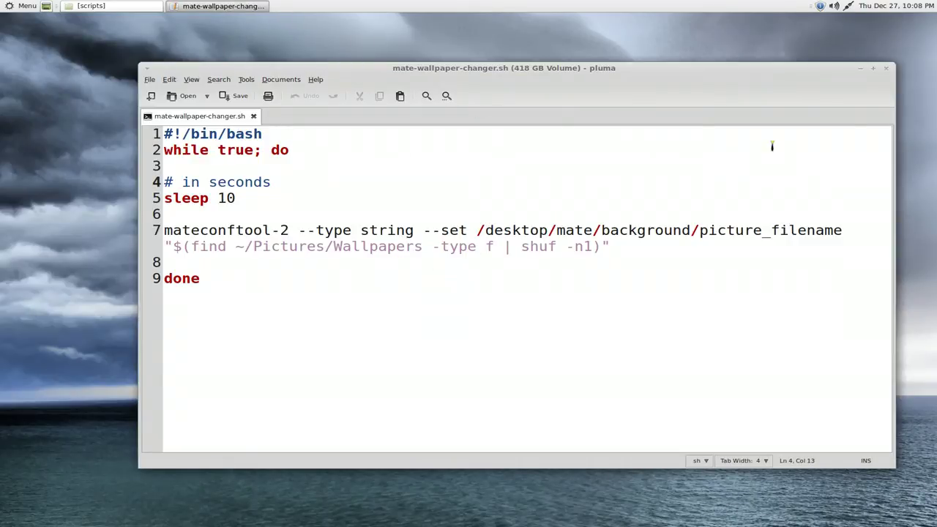
pyautogui.click(886, 68)
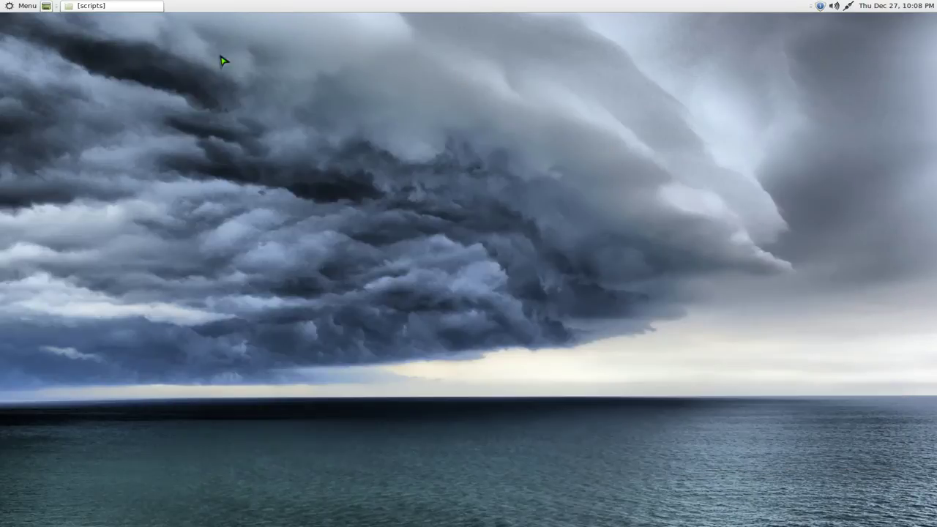
# Step: Tick 'Allow executing file as program' in mate-wallpaper-changer.sh's Permissions properties
pyautogui.click(142, 7)
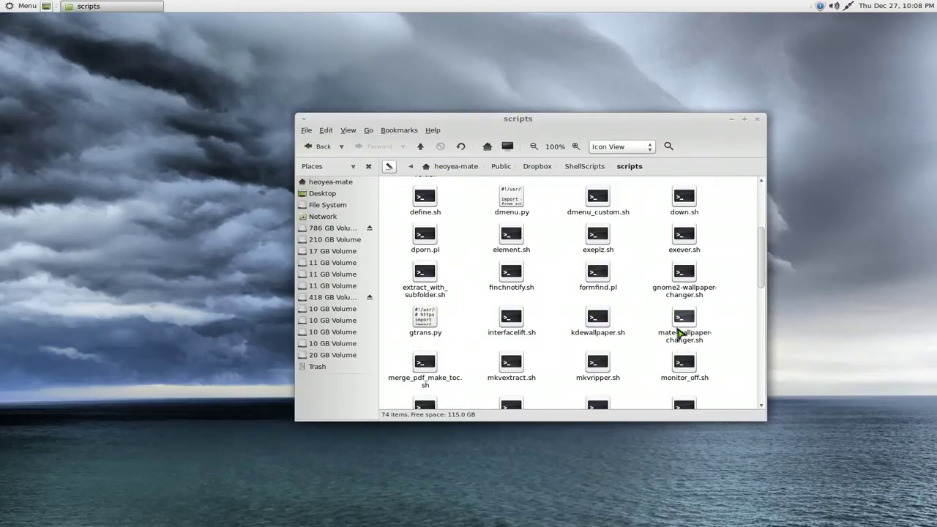
pyautogui.rightClick(682, 321)
pyautogui.click(714, 478)
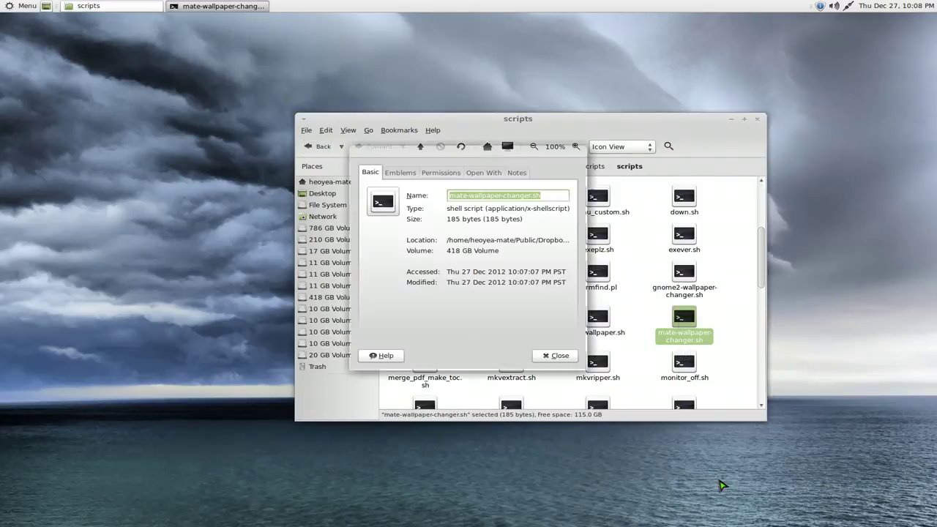
pyautogui.click(443, 173)
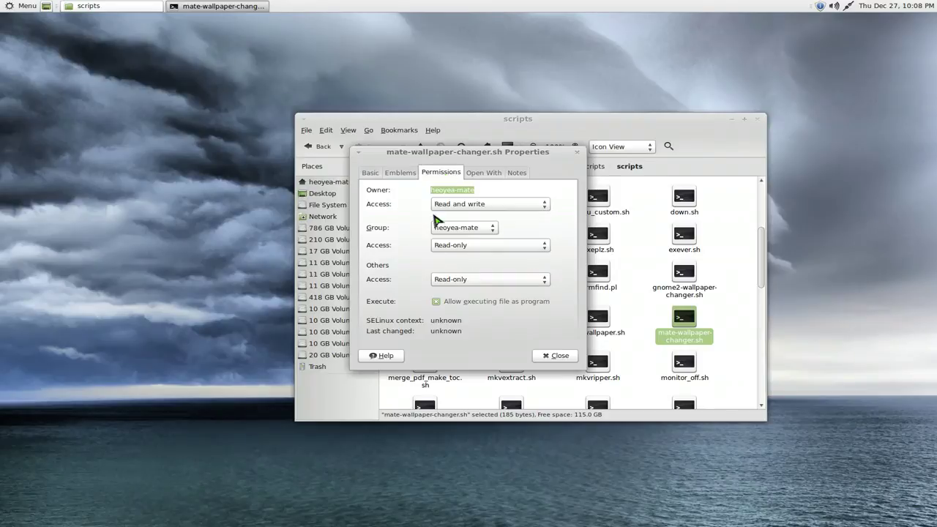
pyautogui.click(438, 303)
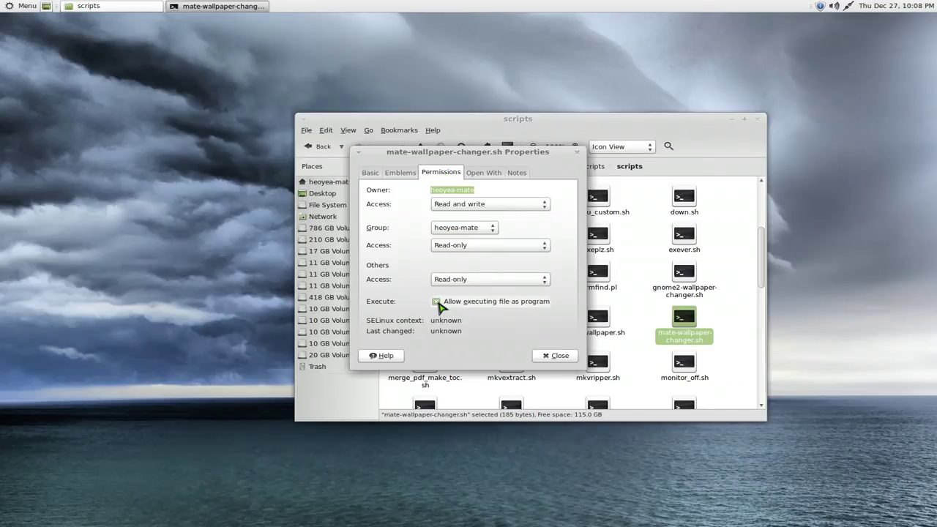
pyautogui.click(554, 355)
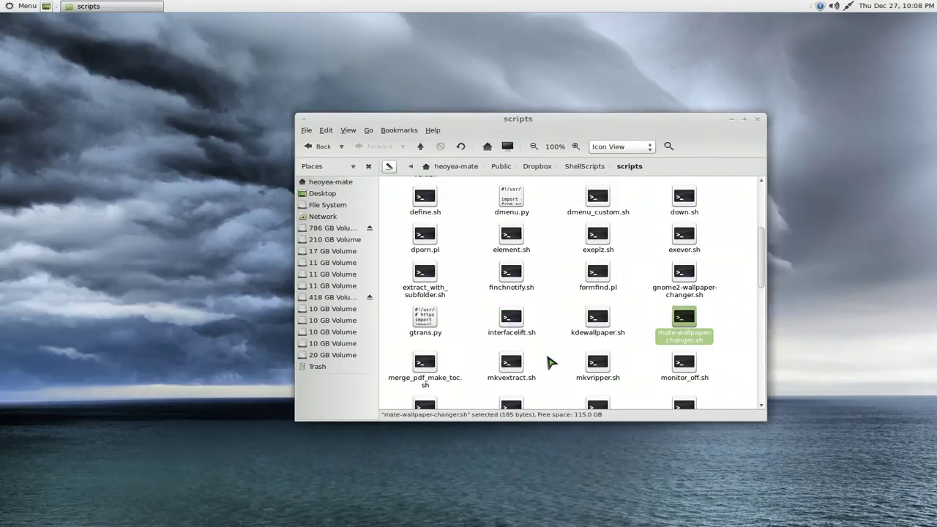
pyautogui.click(645, 331)
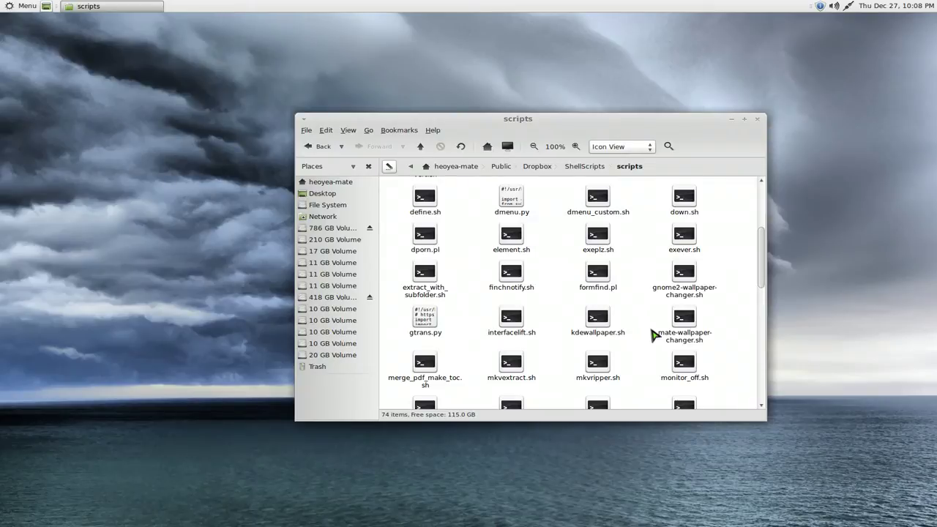
# Step: Open mate-wallpaper-changer.sh in Pluma and place the cursor after 'sleep 10'
pyautogui.rightClick(686, 320)
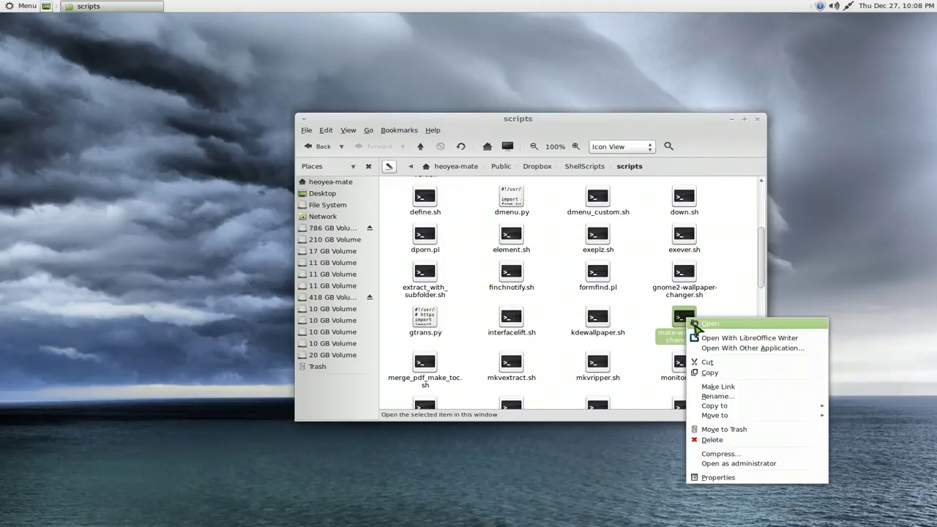
pyautogui.click(696, 324)
pyautogui.click(501, 312)
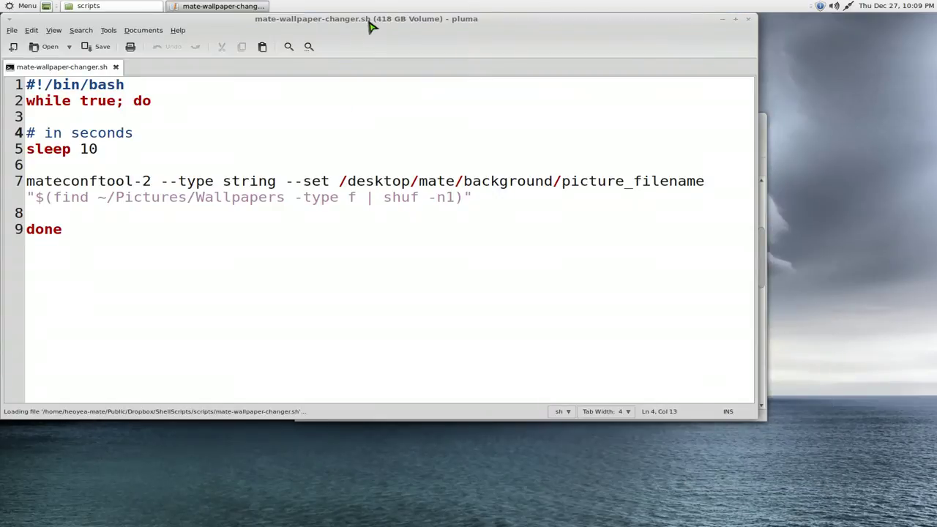
pyautogui.moveTo(368, 20); pyautogui.dragTo(523, 110)
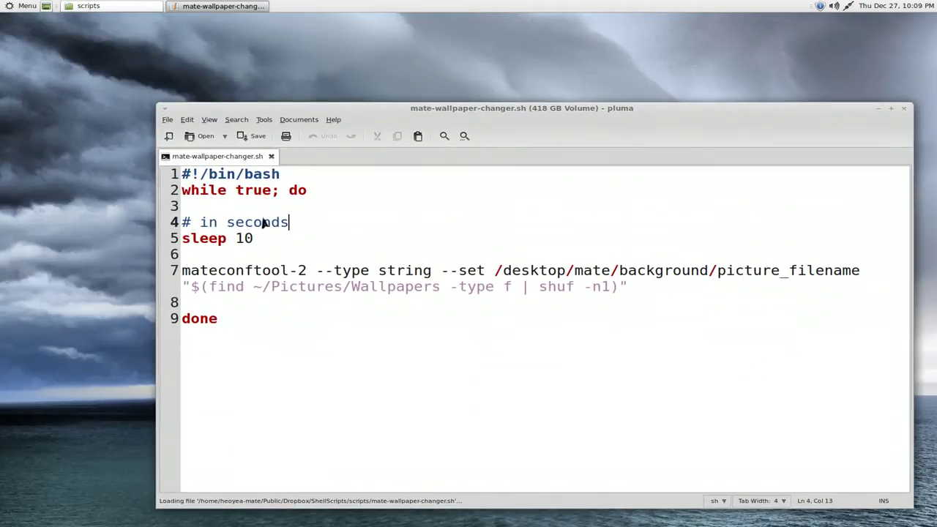
pyautogui.click(257, 238)
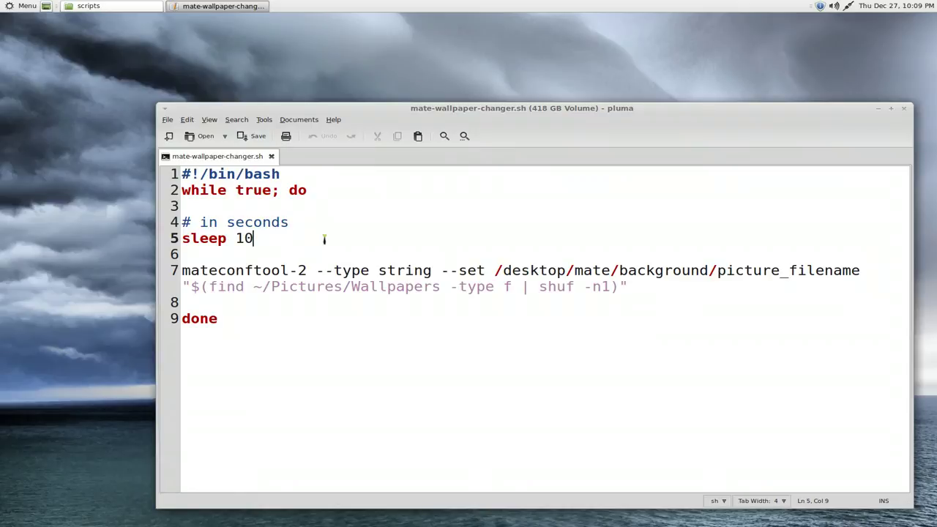
# Step: Compute 60*60 with the calc Python calculator in the drop-down terminal and copy 3600
pyautogui.press('F12')
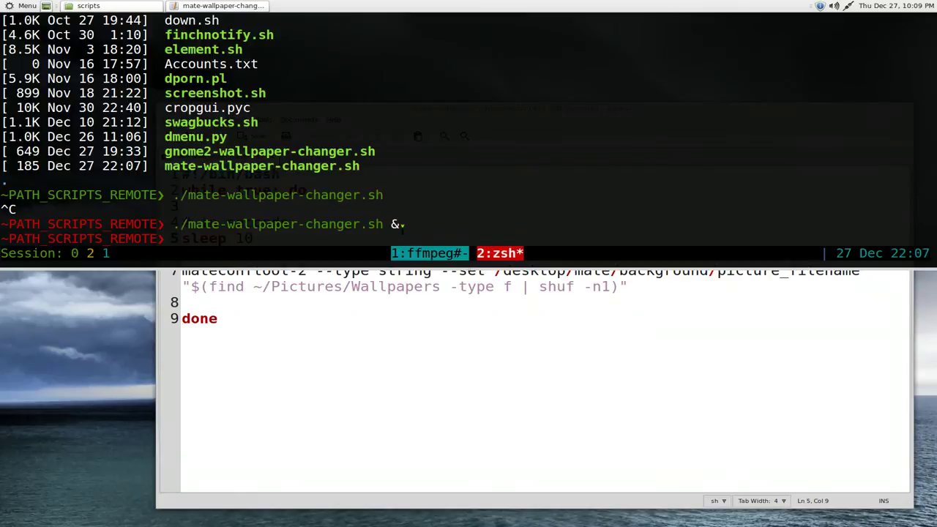
pyautogui.hotkey('ctrl', 'l')
pyautogui.write('calc')
pyautogui.press('Return')
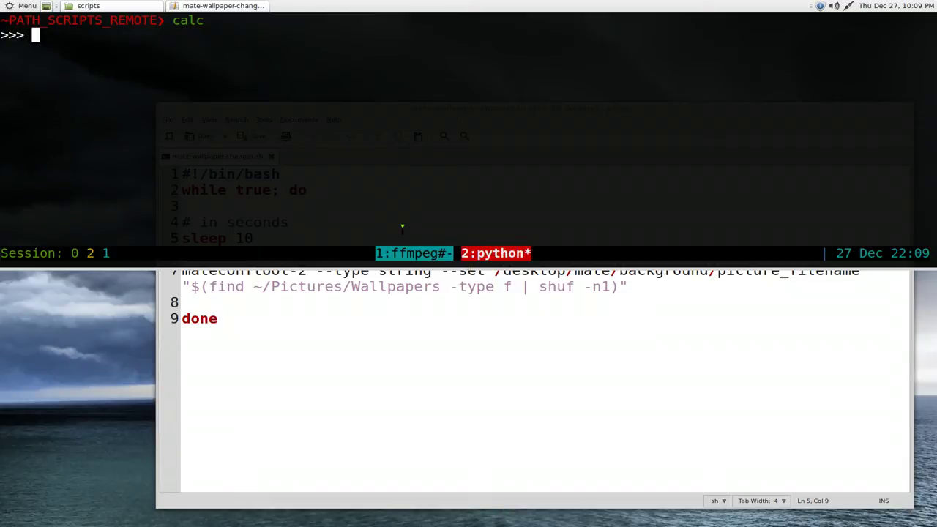
pyautogui.write('60*60')
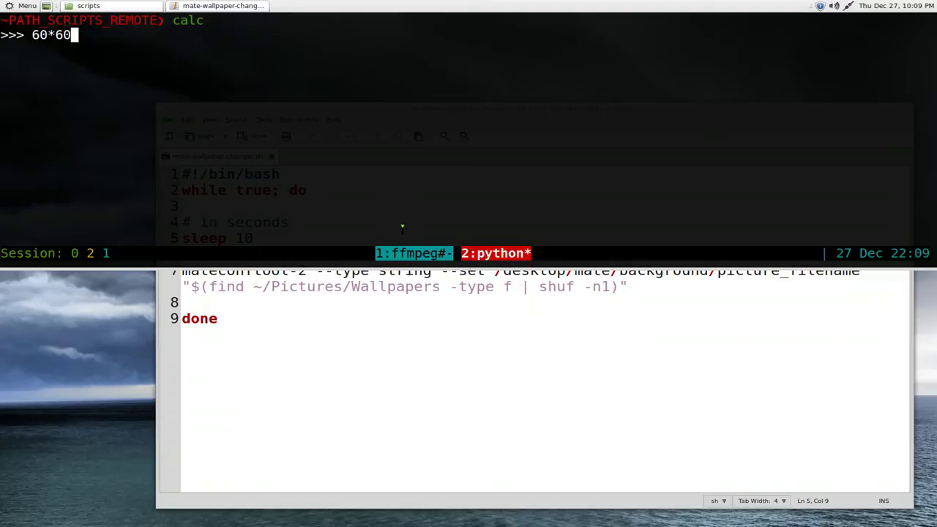
pyautogui.press('Return')
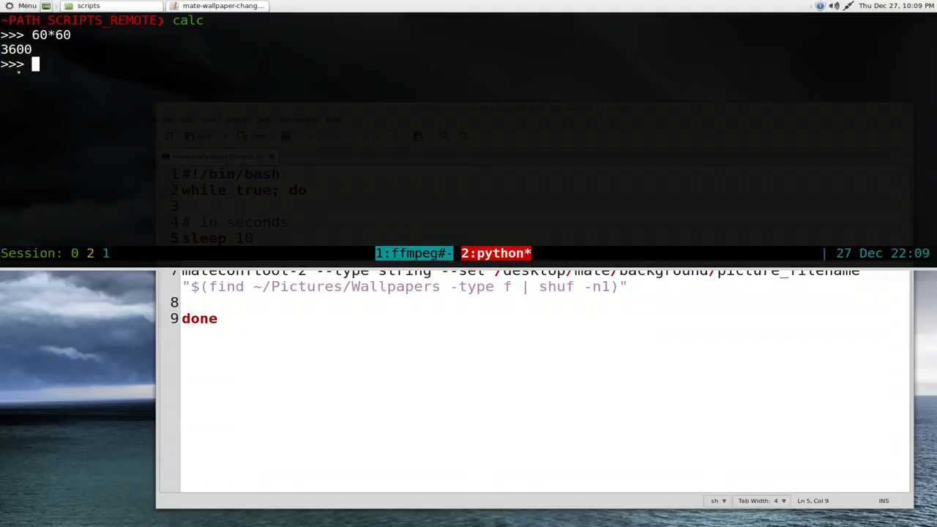
pyautogui.doubleClick(15, 49)
pyautogui.rightClick(14, 49)
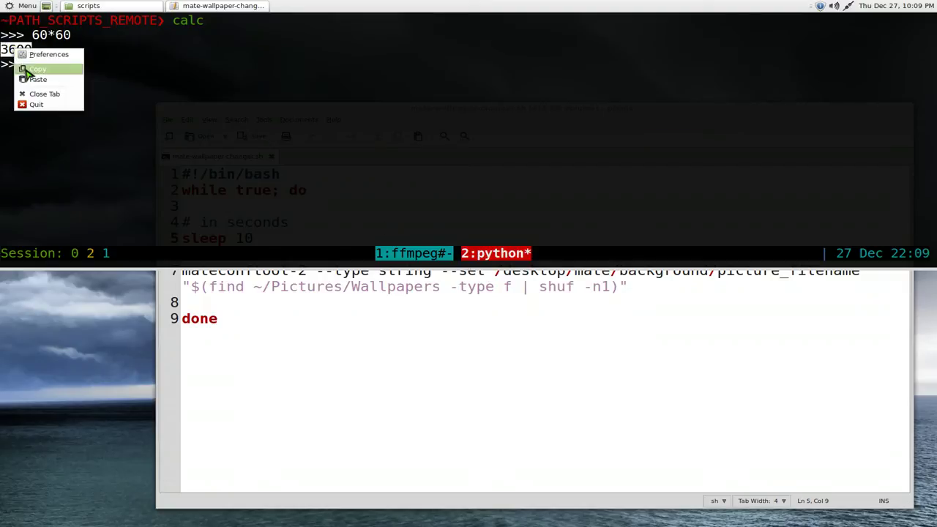
pyautogui.click(26, 70)
# Step: Replace the sleep value 10 with 3600 and save the script
pyautogui.press('F12')
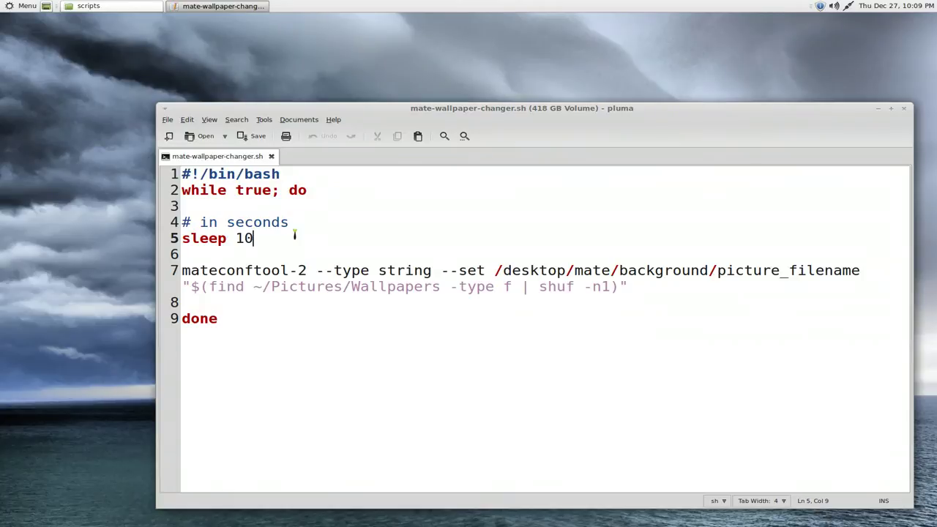
pyautogui.press('BackSpace')
pyautogui.press('BackSpace')
pyautogui.hotkey('ctrl', 'v')
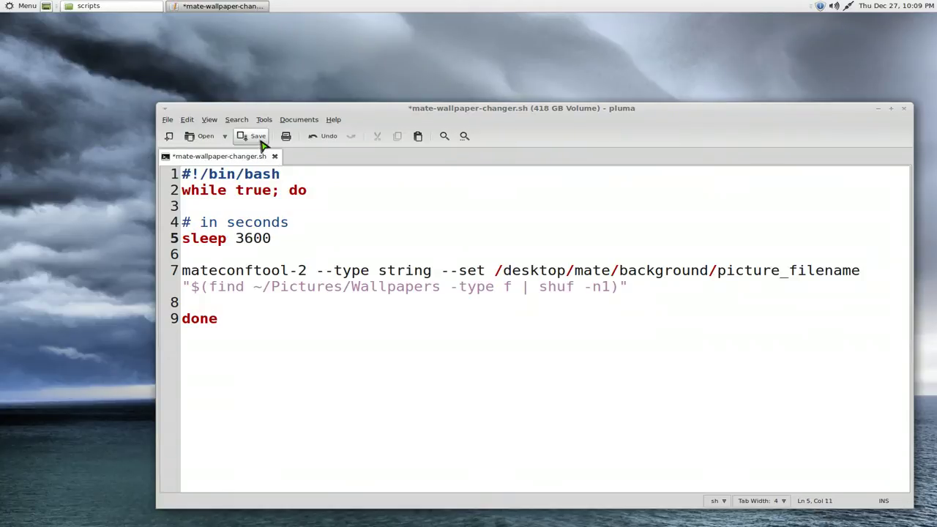
pyautogui.click(258, 137)
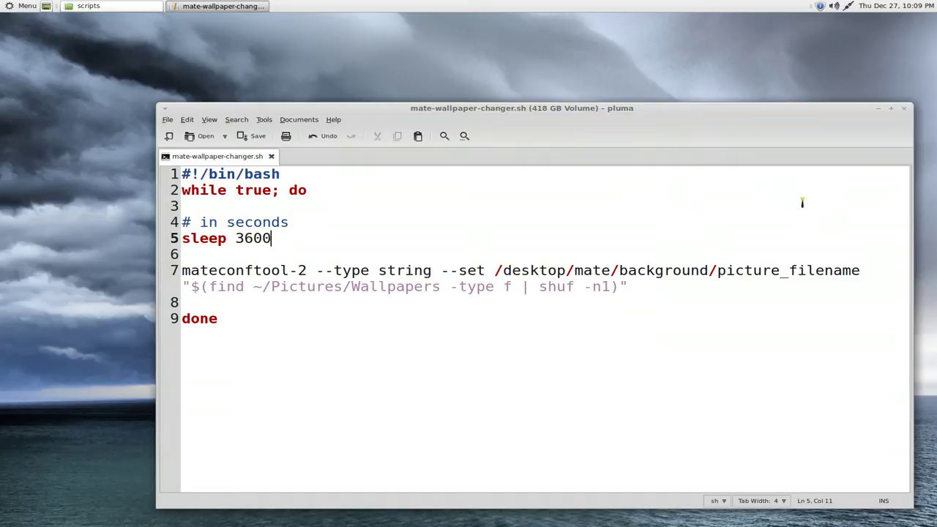
# Step: Close Pluma, minimize the scripts folder, and launch the system monitor via 'system-mo'
pyautogui.click(905, 113)
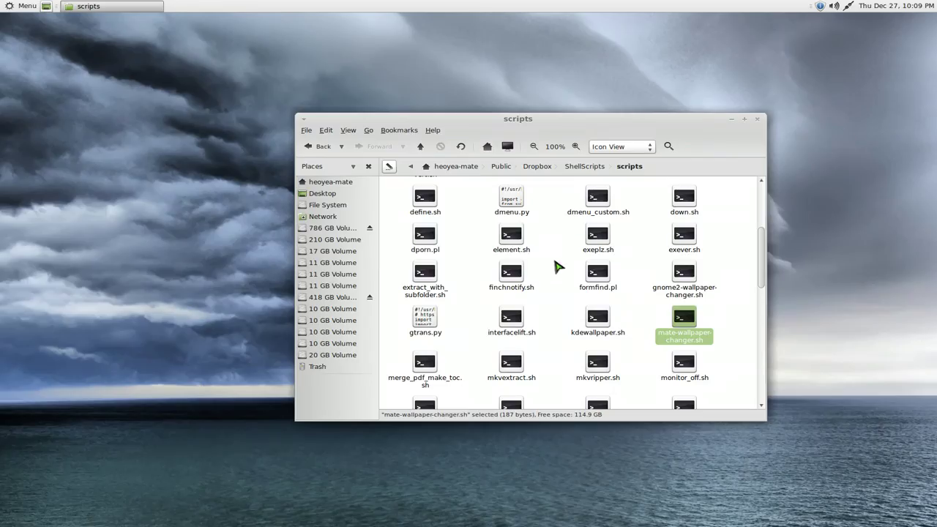
pyautogui.click(639, 316)
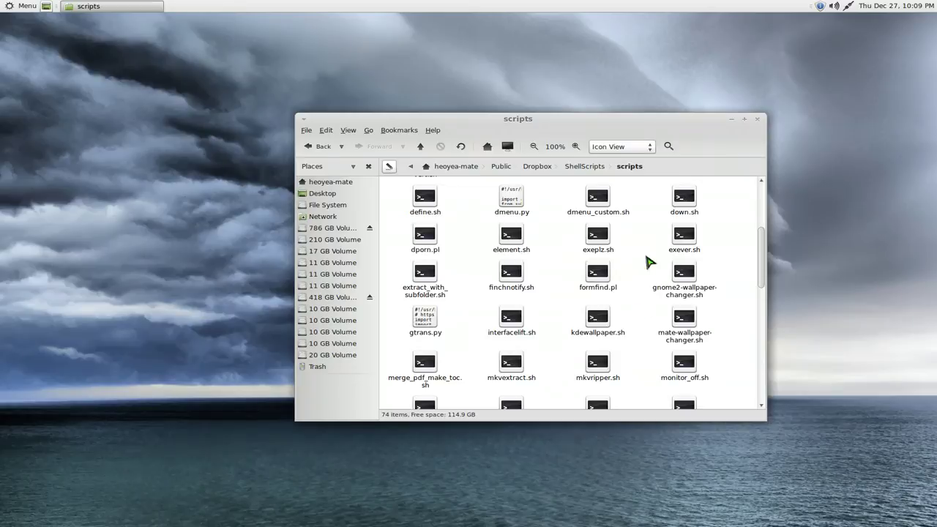
pyautogui.click(743, 120)
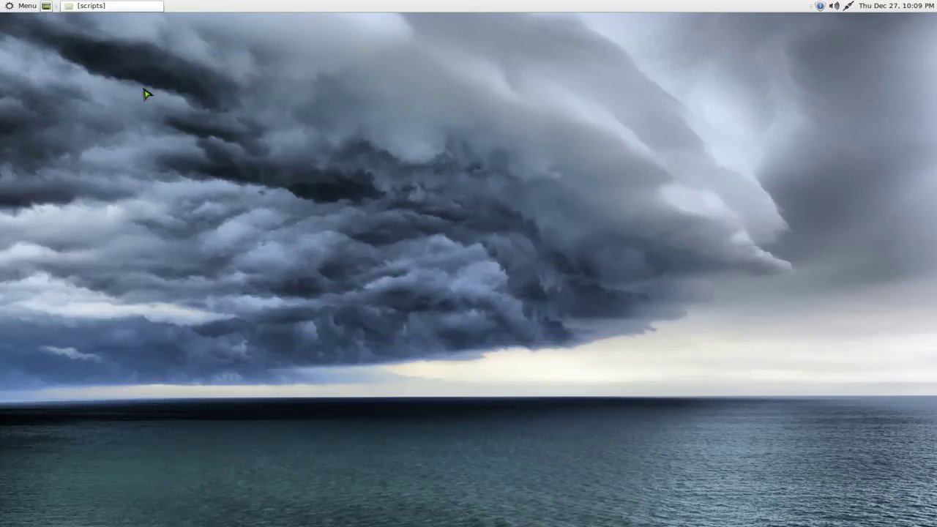
pyautogui.hotkey('alt', 'F2')
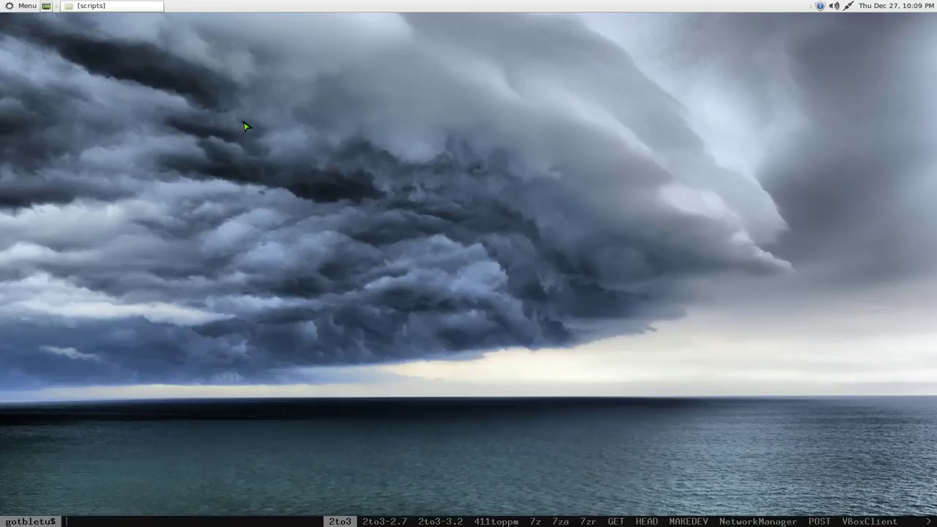
pyautogui.write('system')
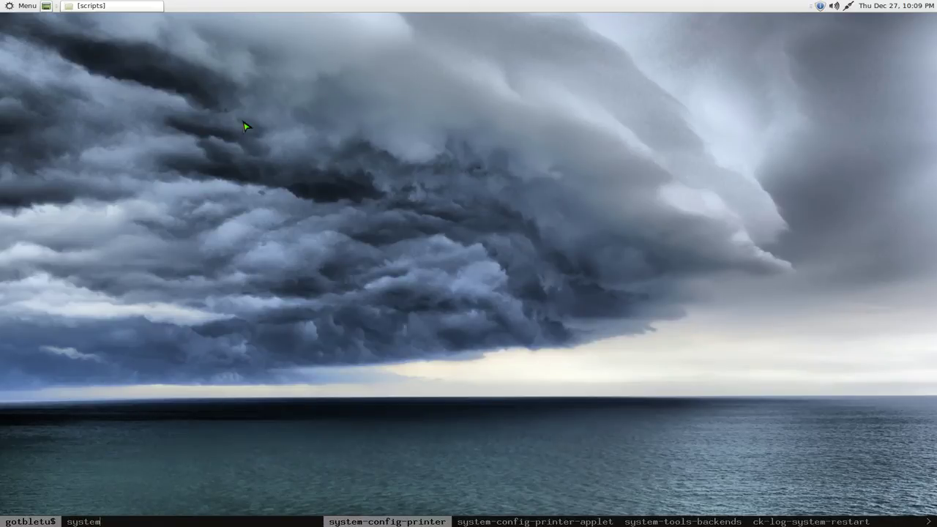
pyautogui.write('-mo')
pyautogui.press('Return')
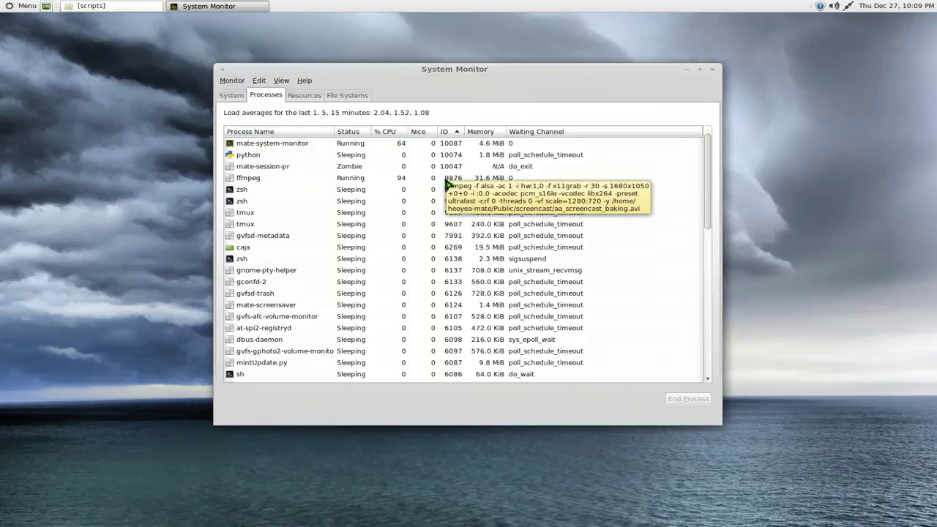
# Step: Quit the Python calculator and enter './mate-wallpaper-changer.sh &' in the terminal
pyautogui.press('F12')
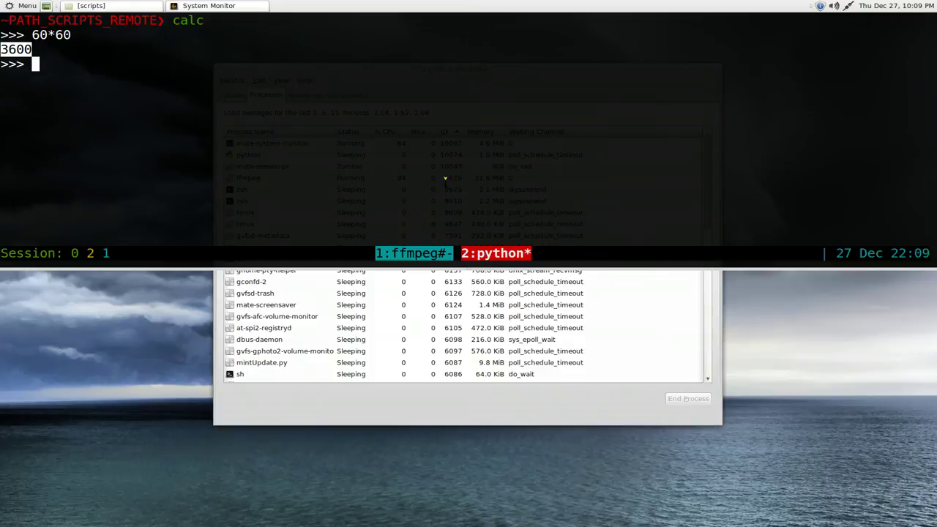
pyautogui.hotkey('ctrl', 'c')
pyautogui.hotkey('ctrl', 'd')
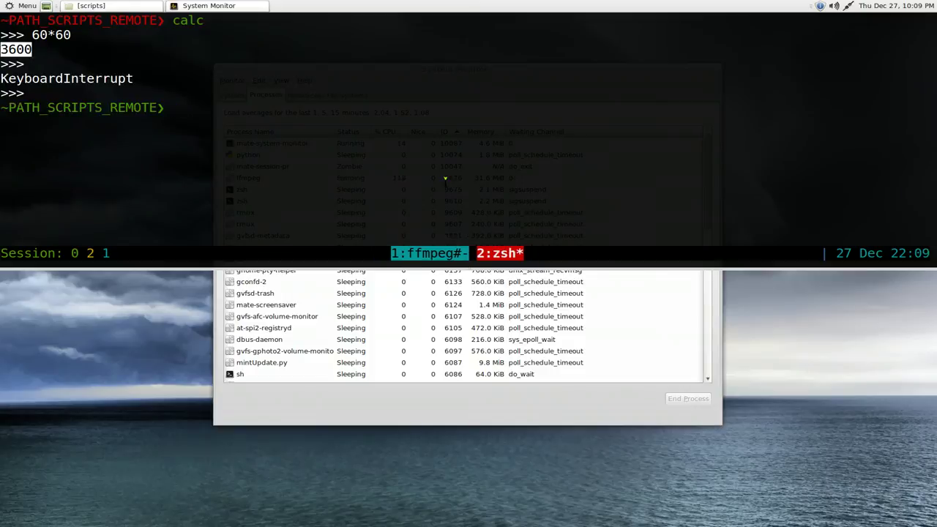
pyautogui.write('./ma')
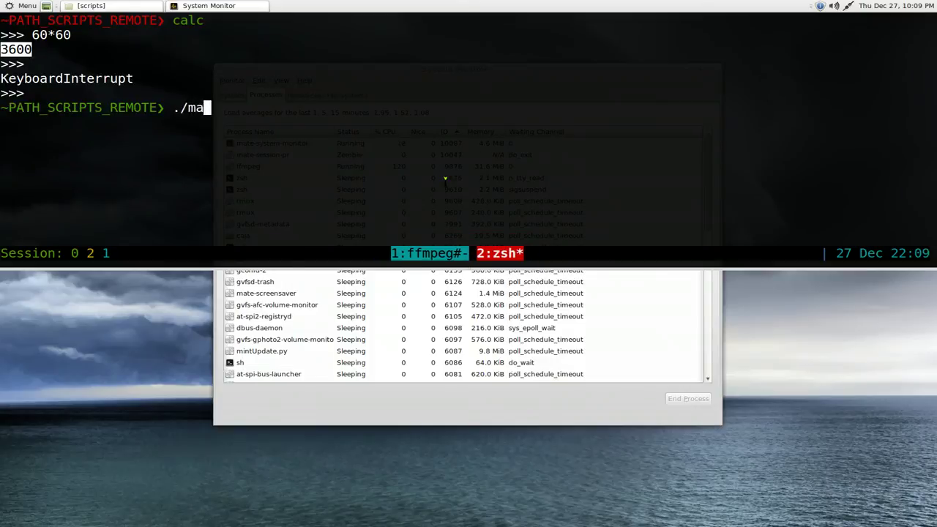
pyautogui.press('Tab')
pyautogui.write('&')
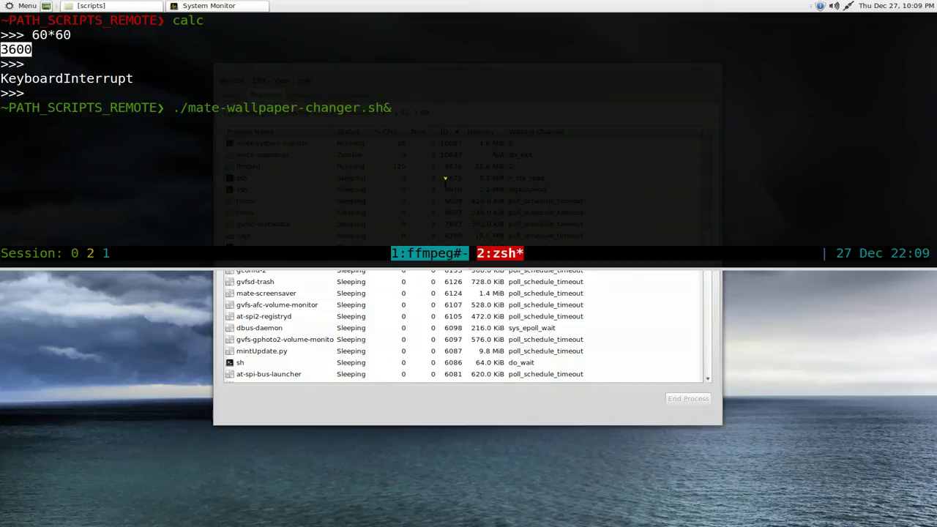
pyautogui.press('Left')
# Step: Run mate-wallpaper-changer.sh in the background and hide the drop-down terminal
pyautogui.press('Right')
pyautogui.press('Return')
pyautogui.press('F12')
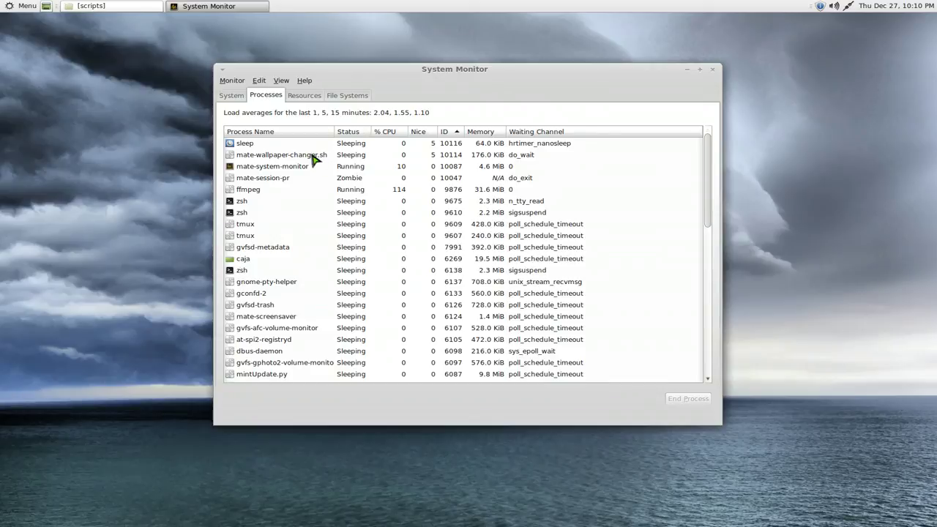
# Step: End the mate-wallpaper-changer.sh process in System Monitor, confirm, and close the monitor
pyautogui.click(311, 155)
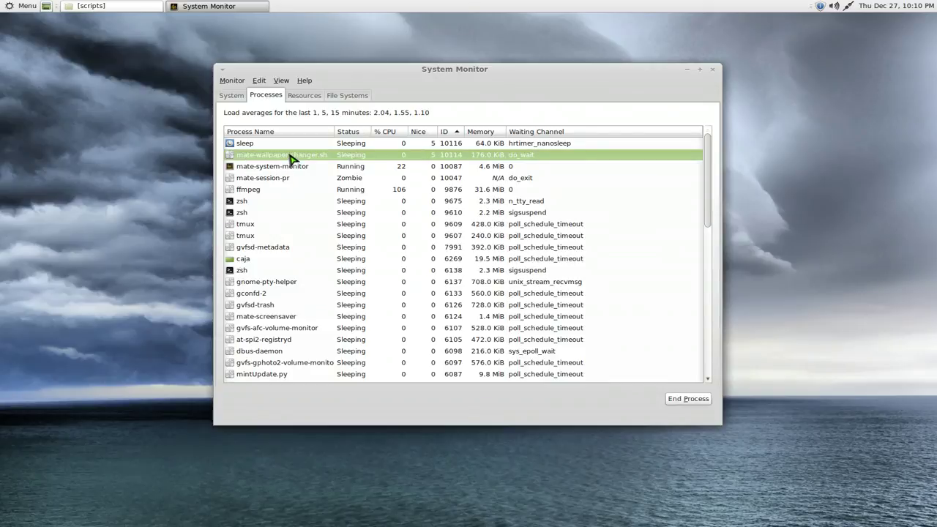
pyautogui.click(689, 399)
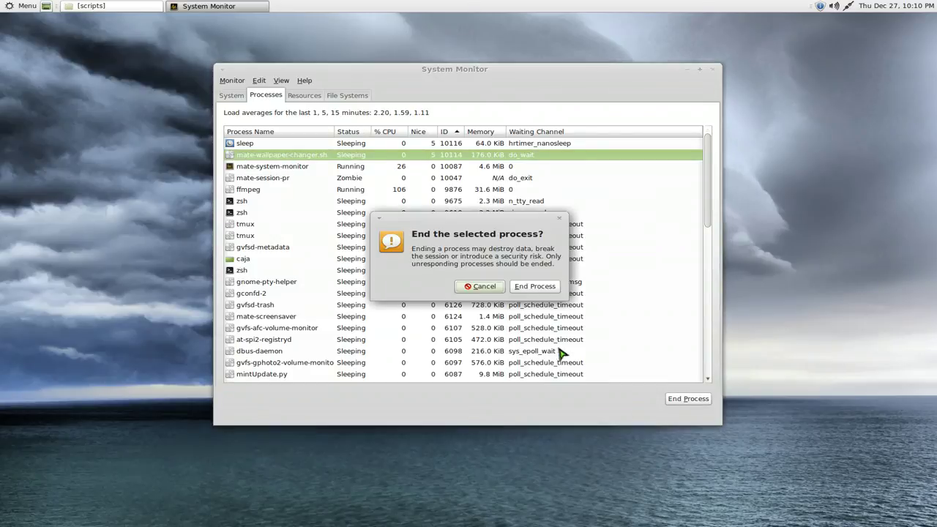
pyautogui.click(543, 289)
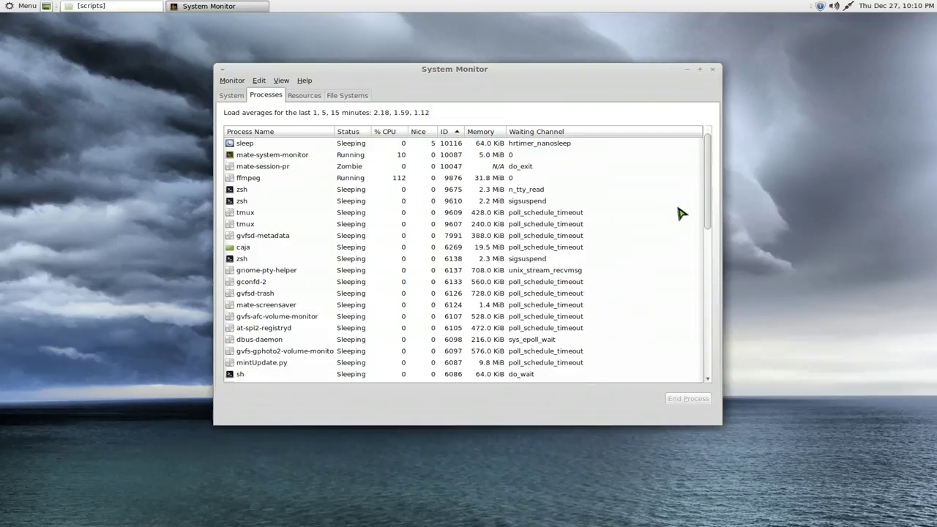
pyautogui.click(713, 71)
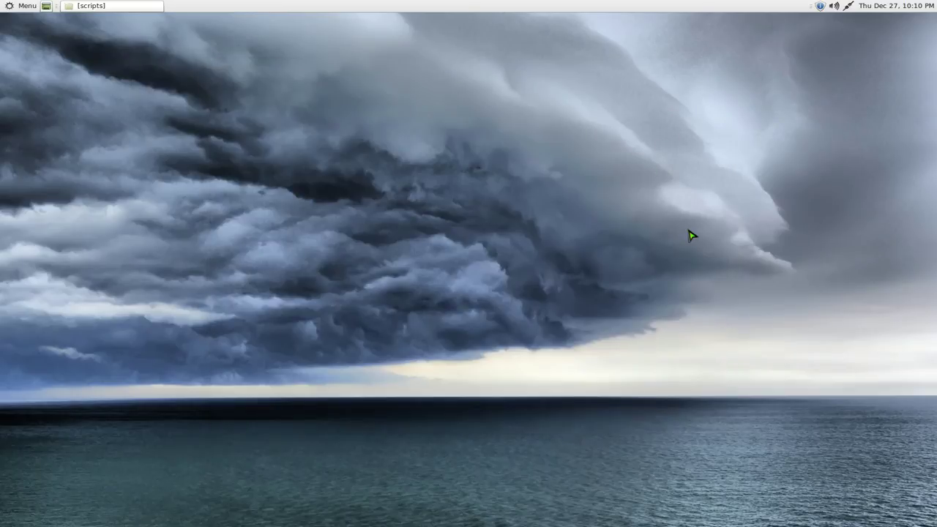